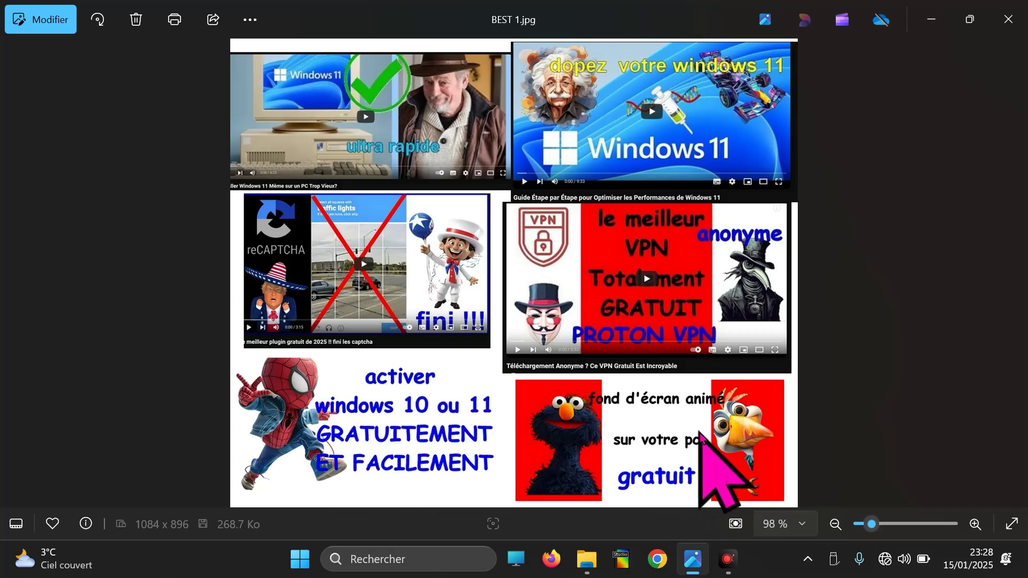
Show the desktop, search Windows for "taches" and open Gestionnaire des tâches
{"action": "key", "text": "super+d"}
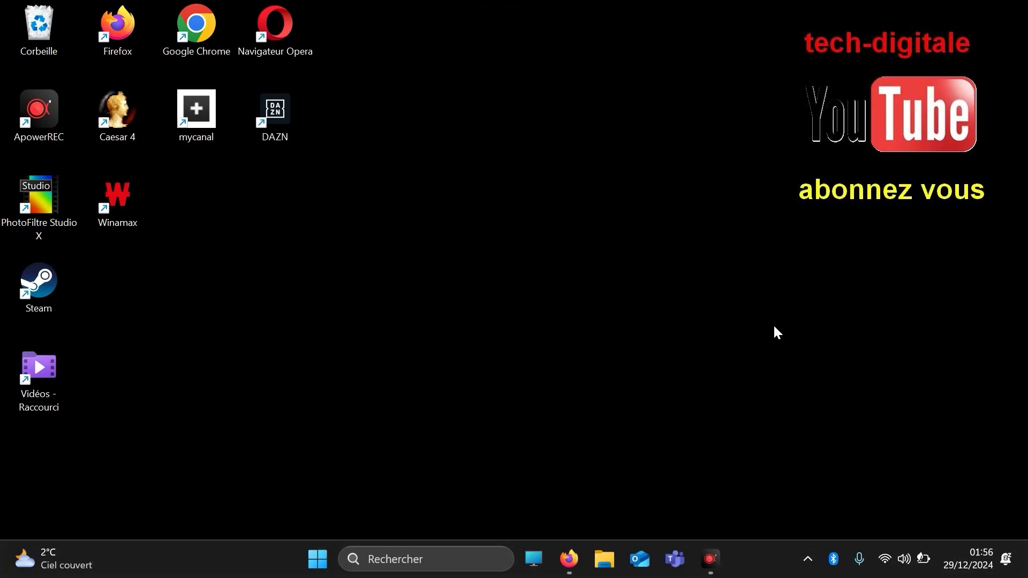
{"action": "left_click", "coordinate": [445, 552]}
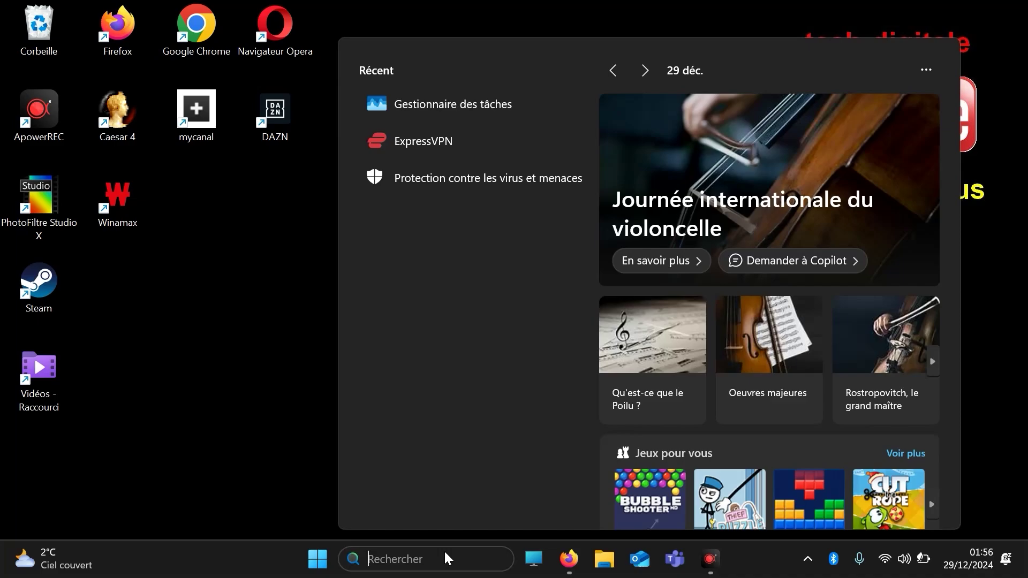
{"action": "type", "text": "ta"}
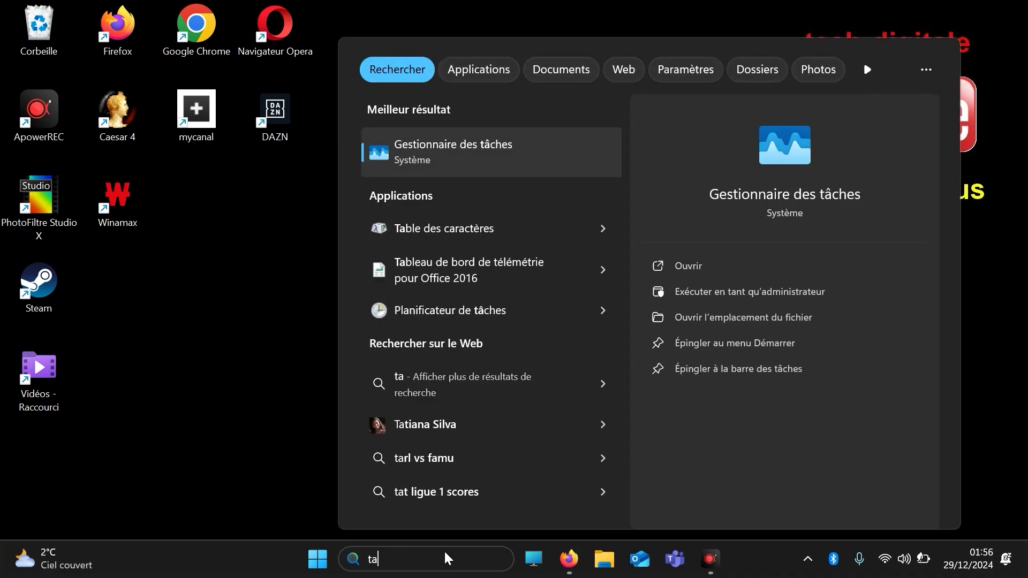
{"action": "type", "text": "ches"}
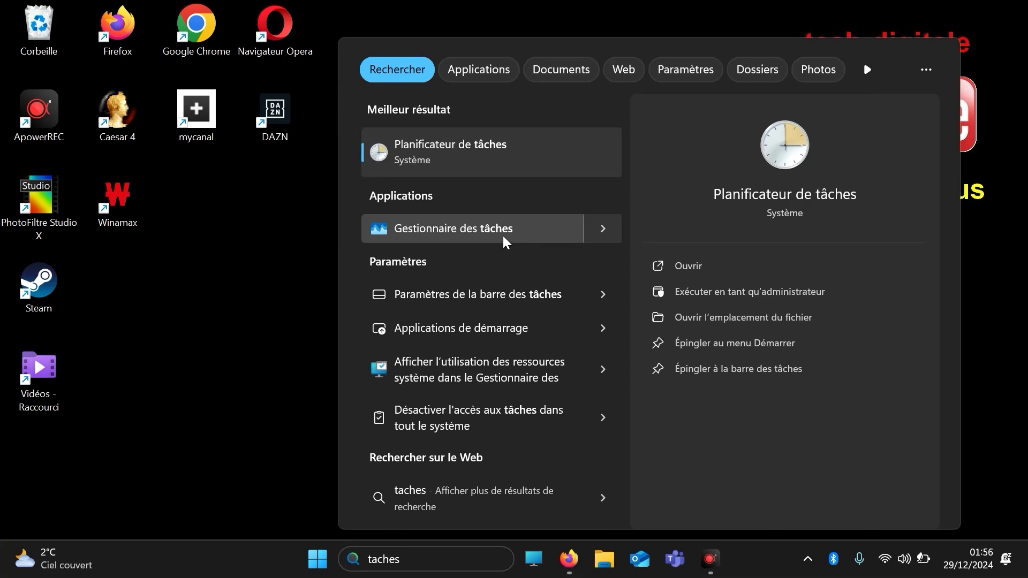
{"action": "left_click", "coordinate": [503, 236]}
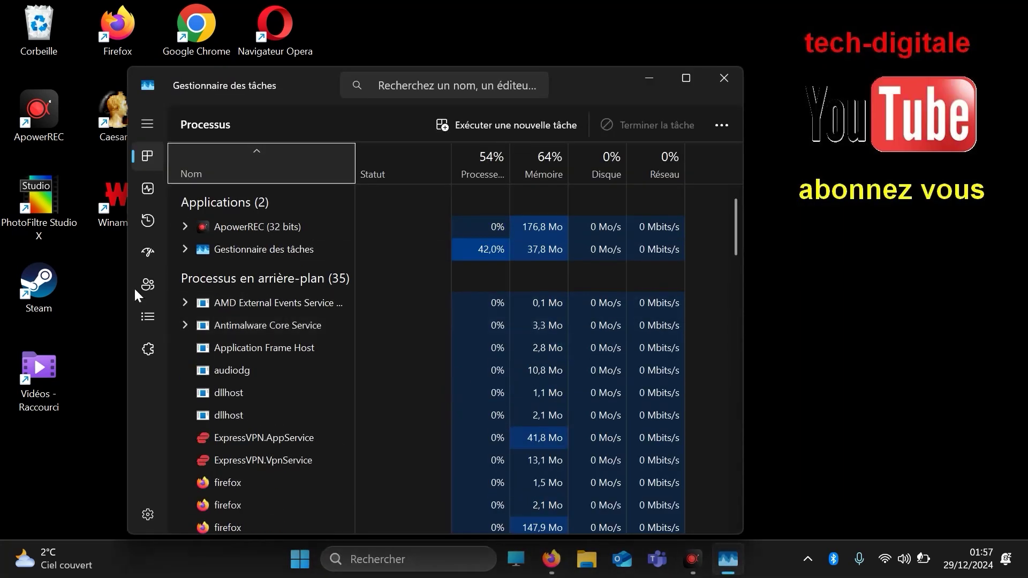
Show the startup applications in a maximized window, sorted by status with the enabled ones first
{"action": "left_click", "coordinate": [150, 257]}
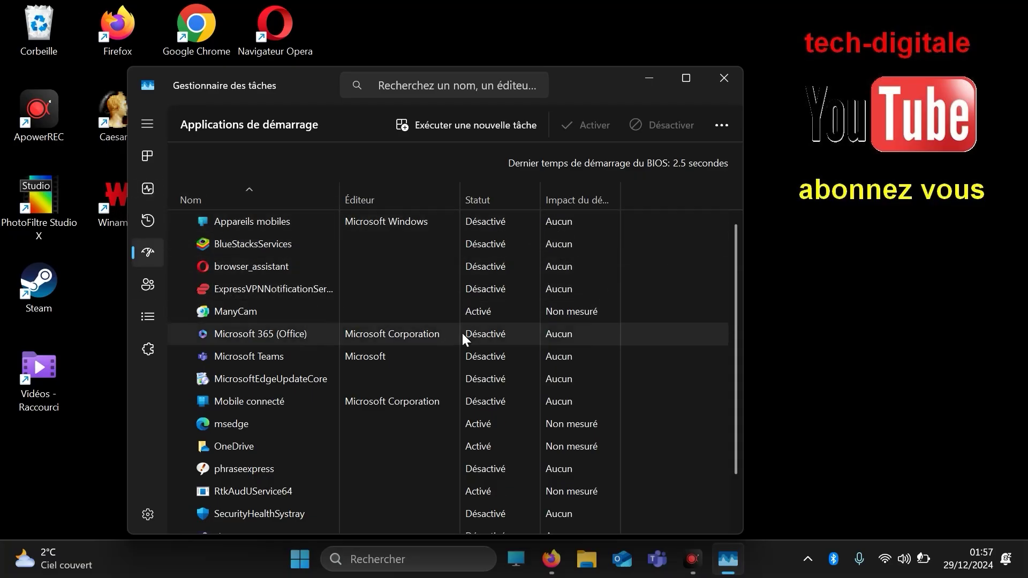
{"action": "left_click", "coordinate": [693, 79]}
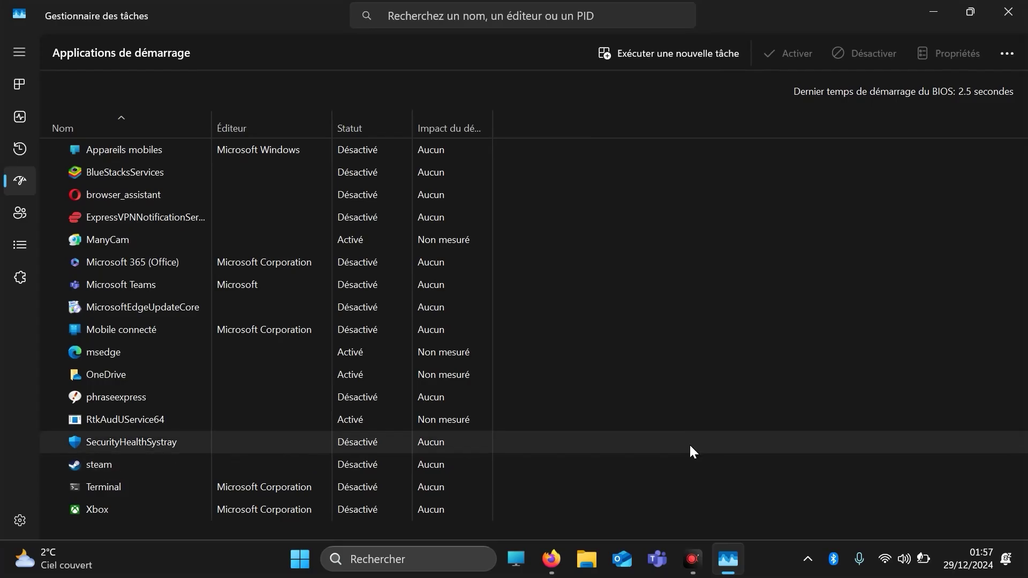
{"action": "left_click", "coordinate": [357, 129]}
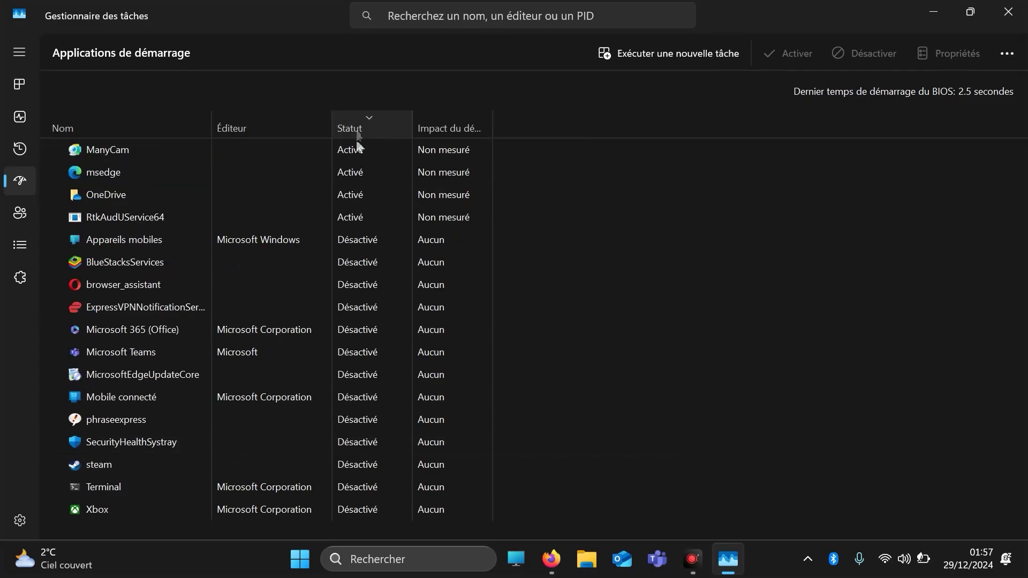
Disable the startup entries RtkAudUService64, OneDrive, msedge and ManyCam
{"action": "left_click", "coordinate": [358, 217]}
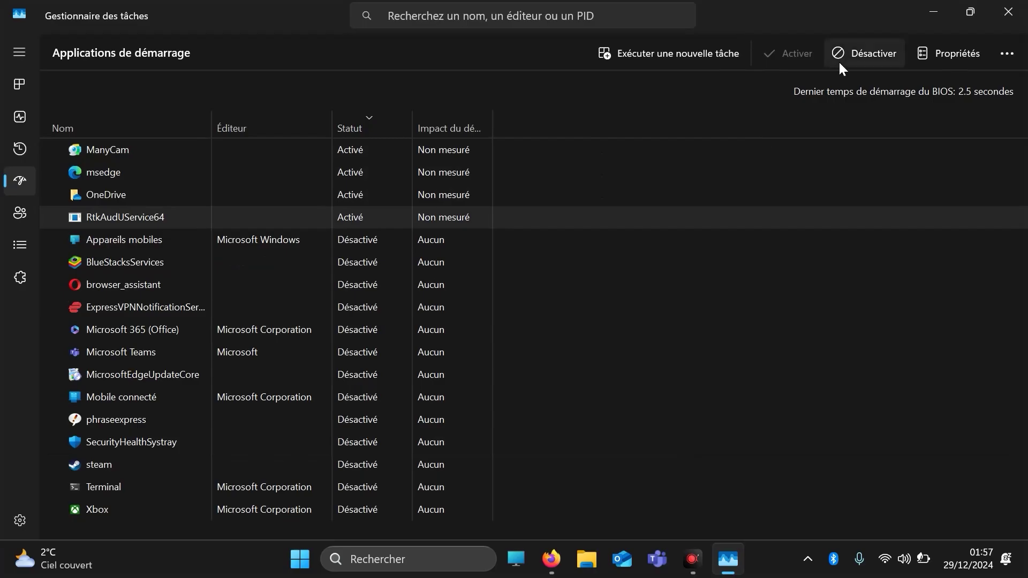
{"action": "left_click", "coordinate": [410, 196]}
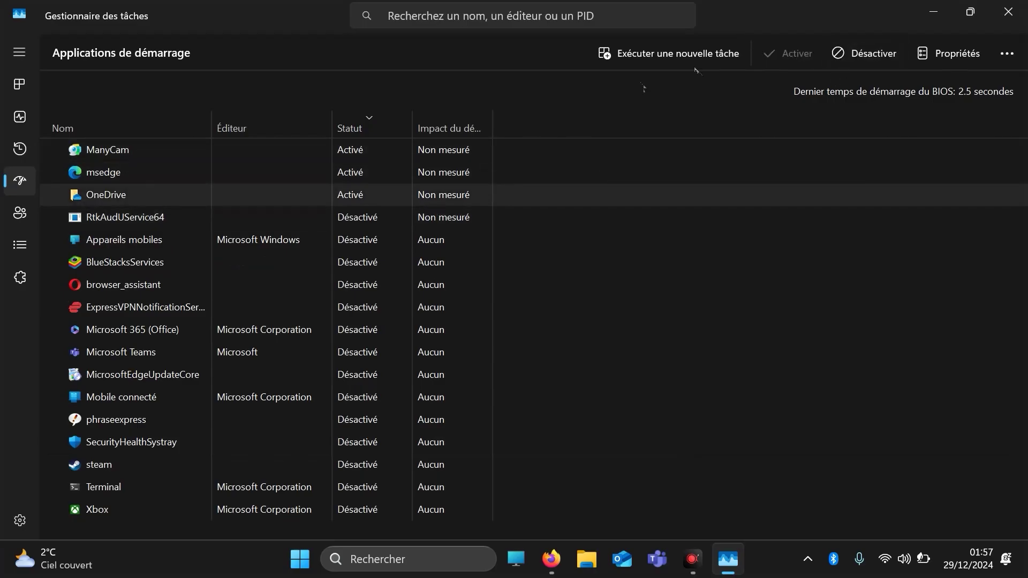
{"action": "left_click", "coordinate": [850, 47]}
{"action": "left_click", "coordinate": [361, 175]}
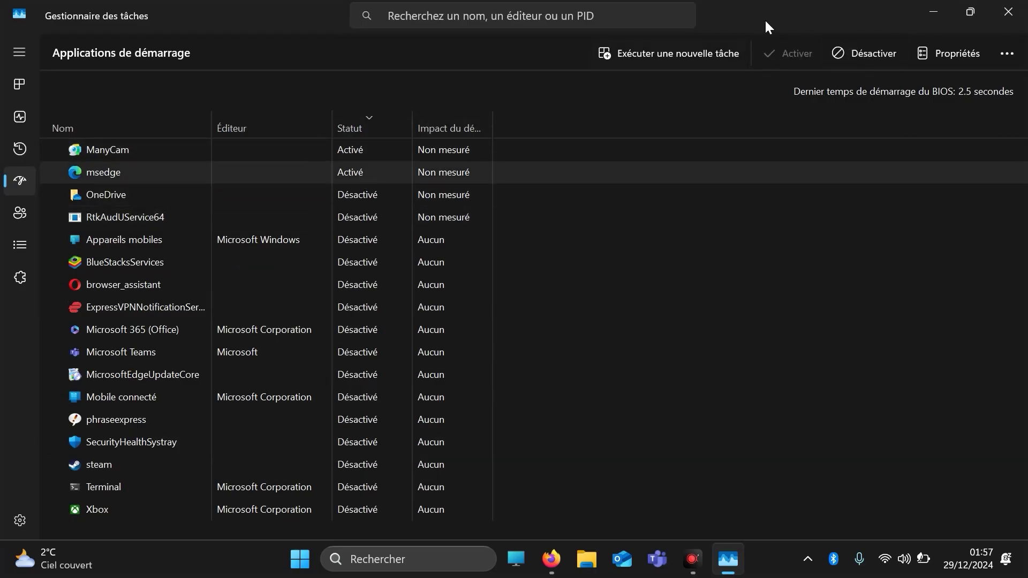
{"action": "left_click", "coordinate": [850, 49]}
{"action": "left_click", "coordinate": [364, 147]}
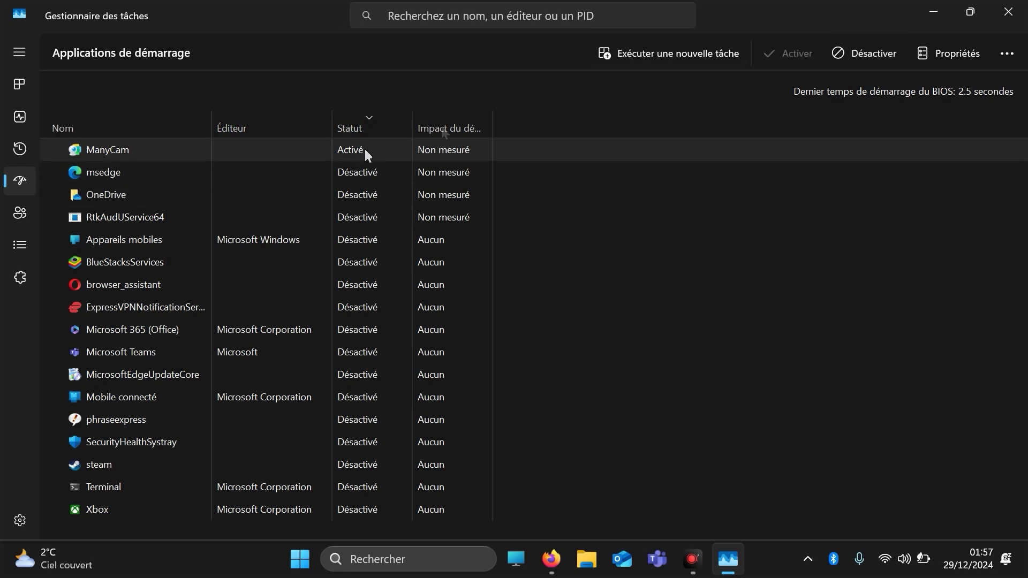
{"action": "left_click", "coordinate": [863, 55]}
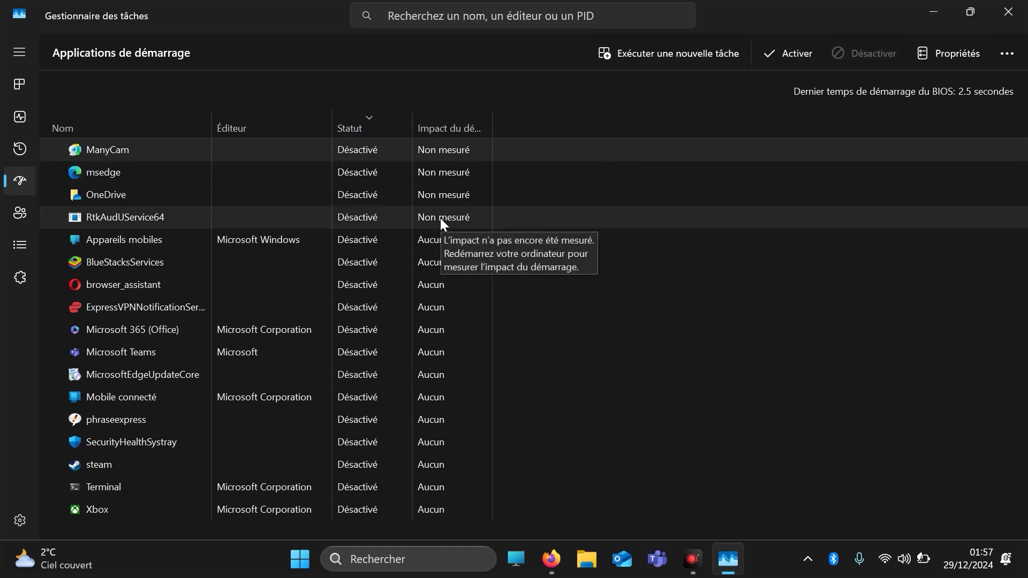
Enable SecurityHealthSystray and RtkAudUService64 at startup, and close the task manager
{"action": "left_click", "coordinate": [390, 441]}
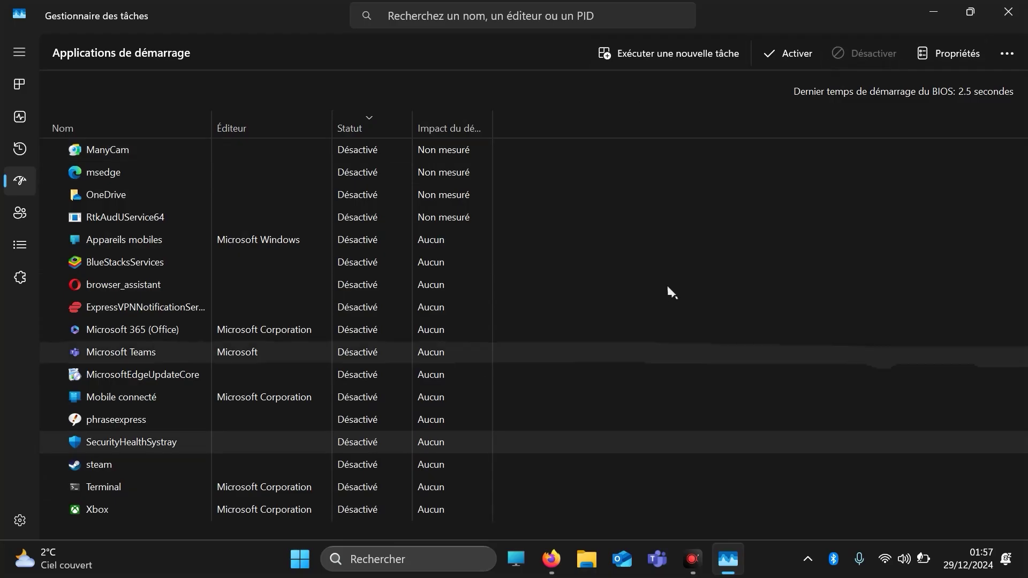
{"action": "left_click", "coordinate": [801, 52]}
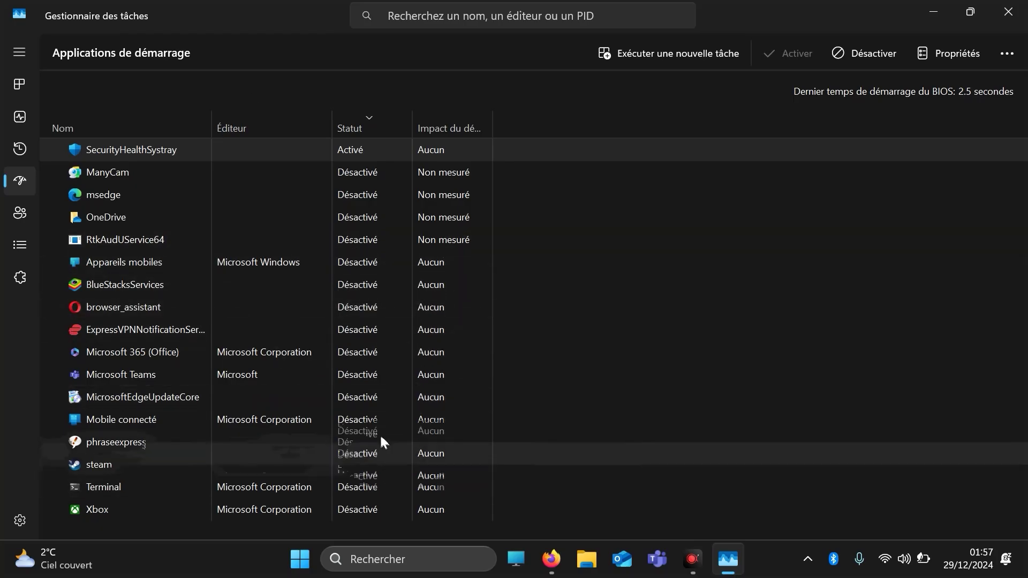
{"action": "left_click", "coordinate": [360, 231]}
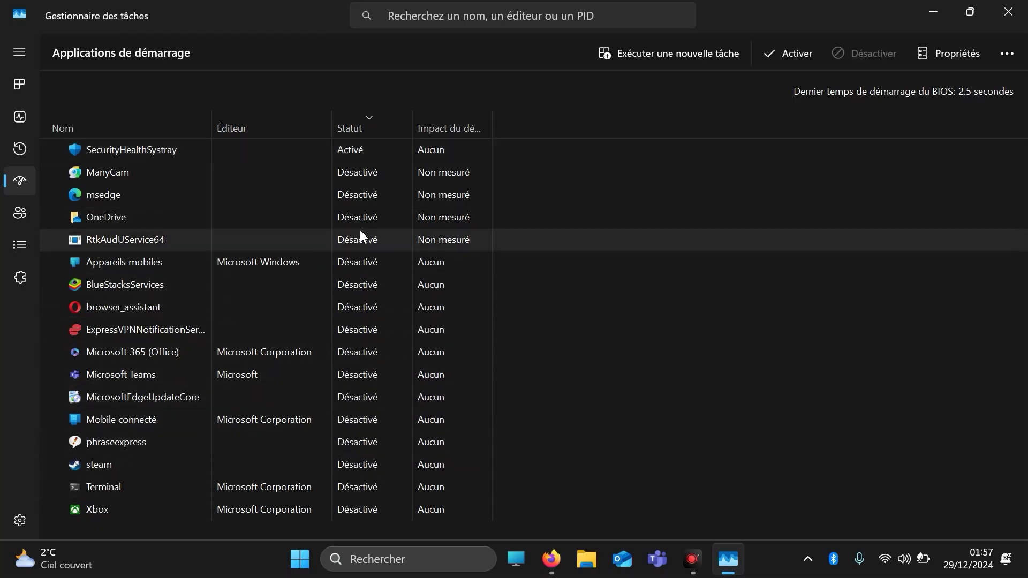
{"action": "left_click", "coordinate": [787, 53]}
{"action": "left_click", "coordinate": [1008, 11]}
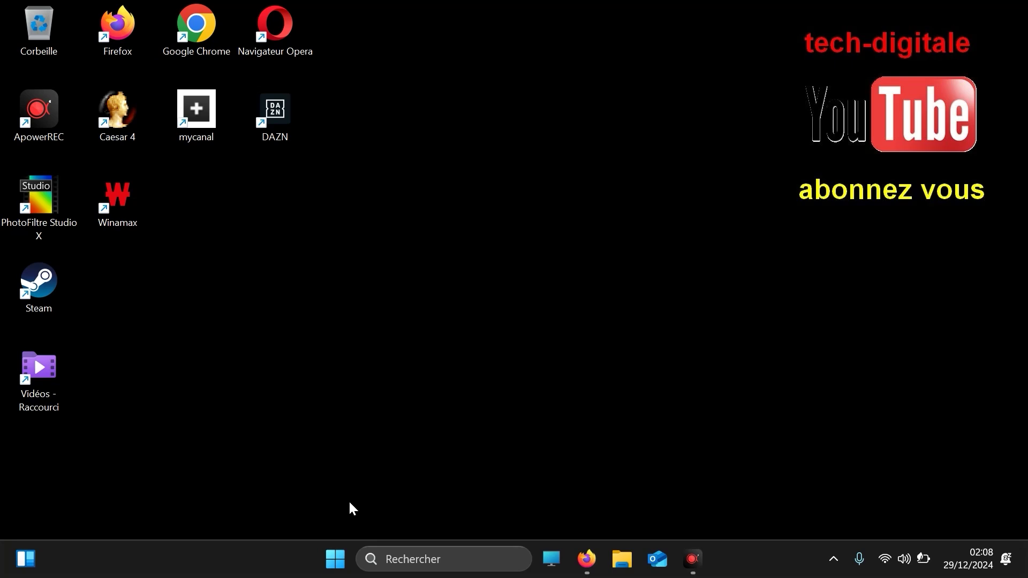
Search Windows for "perfomance" and open the settings for Windows appearance and performance
{"action": "left_click", "coordinate": [394, 559]}
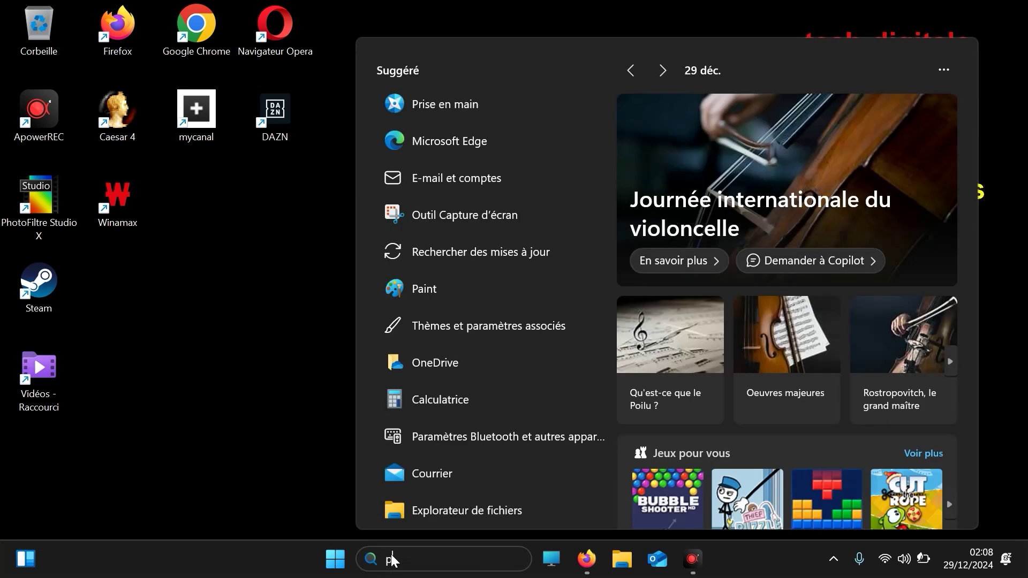
{"action": "type", "text": "perfom"}
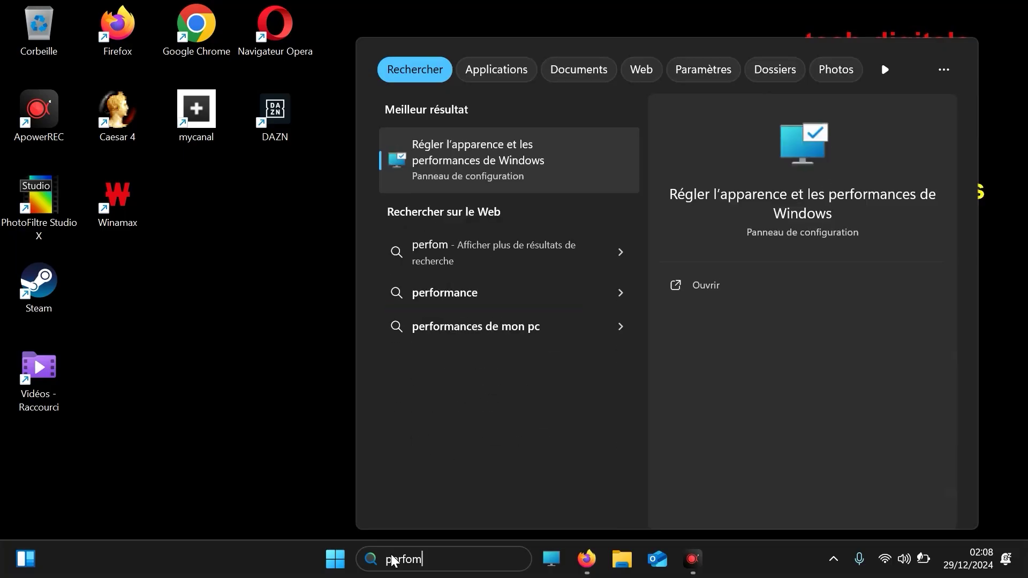
{"action": "type", "text": "ance"}
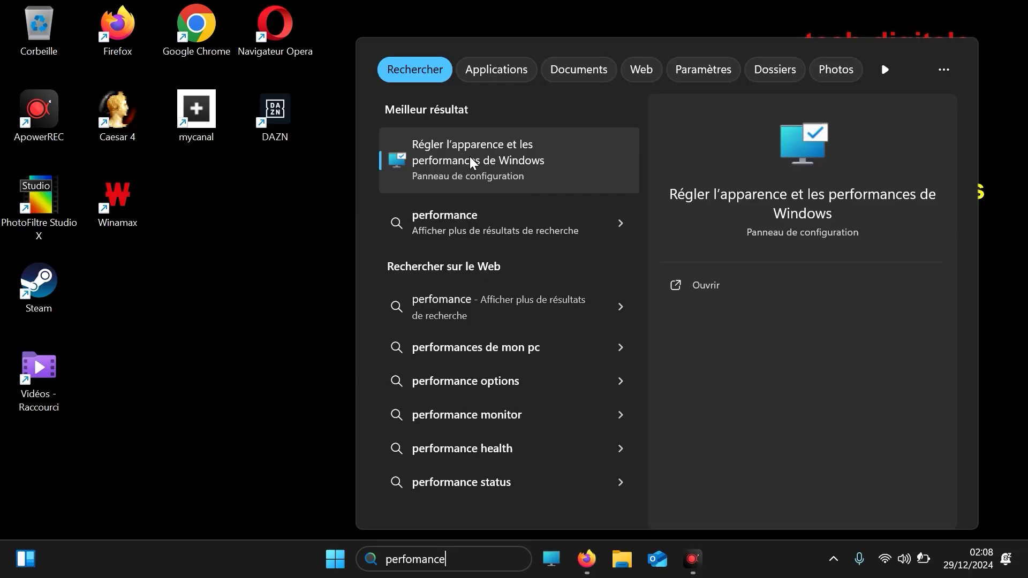
{"action": "left_click", "coordinate": [472, 160]}
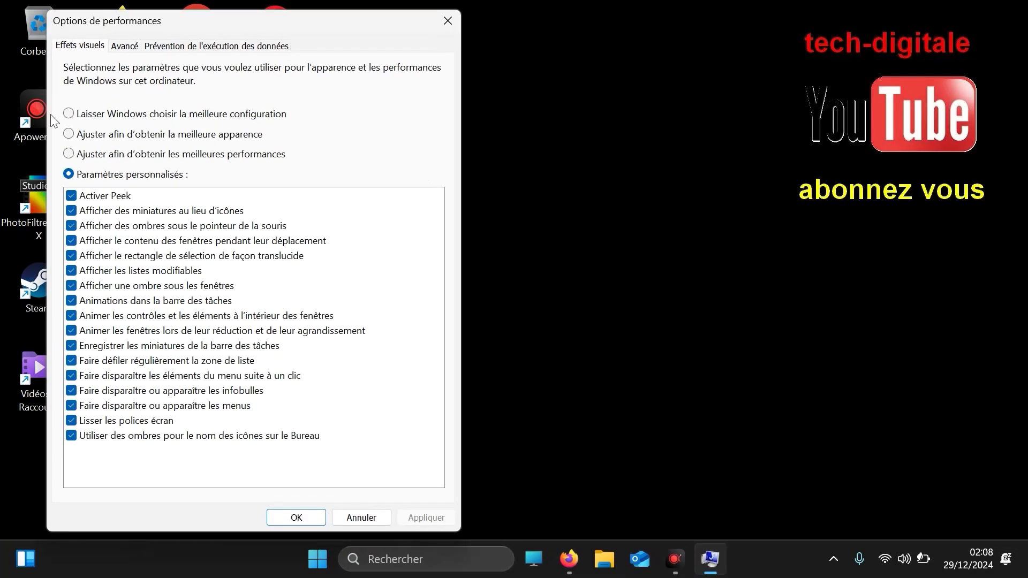
Disable all the custom visual effects, re-enable only Lisser les polices écran, and apply the settings
{"action": "left_click", "coordinate": [133, 436]}
{"action": "left_click", "coordinate": [130, 421]}
{"action": "left_click", "coordinate": [133, 406]}
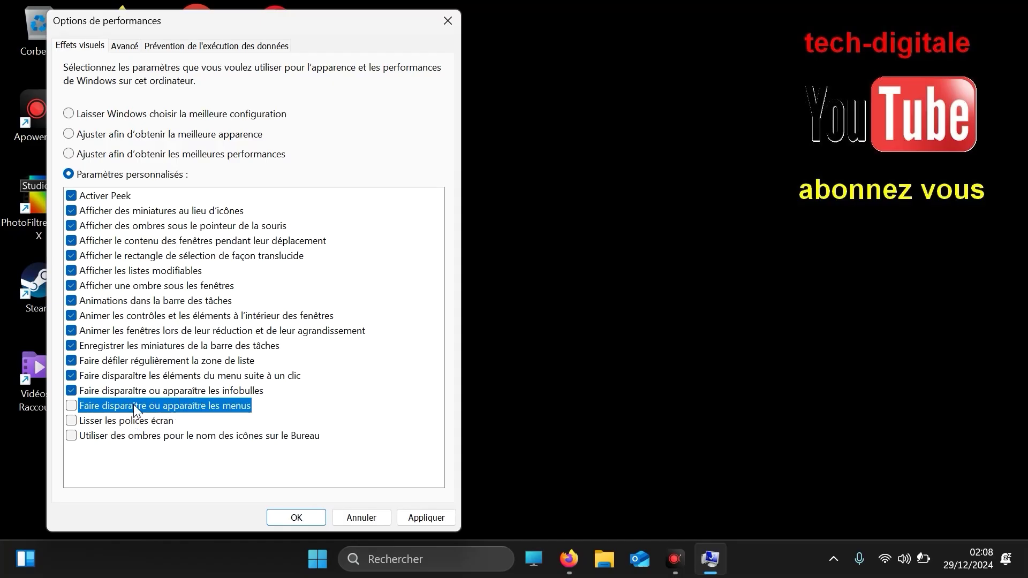
{"action": "left_click", "coordinate": [134, 388]}
{"action": "left_click", "coordinate": [134, 375]}
{"action": "left_click", "coordinate": [135, 360]}
{"action": "left_click", "coordinate": [136, 346]}
{"action": "left_click", "coordinate": [137, 332]}
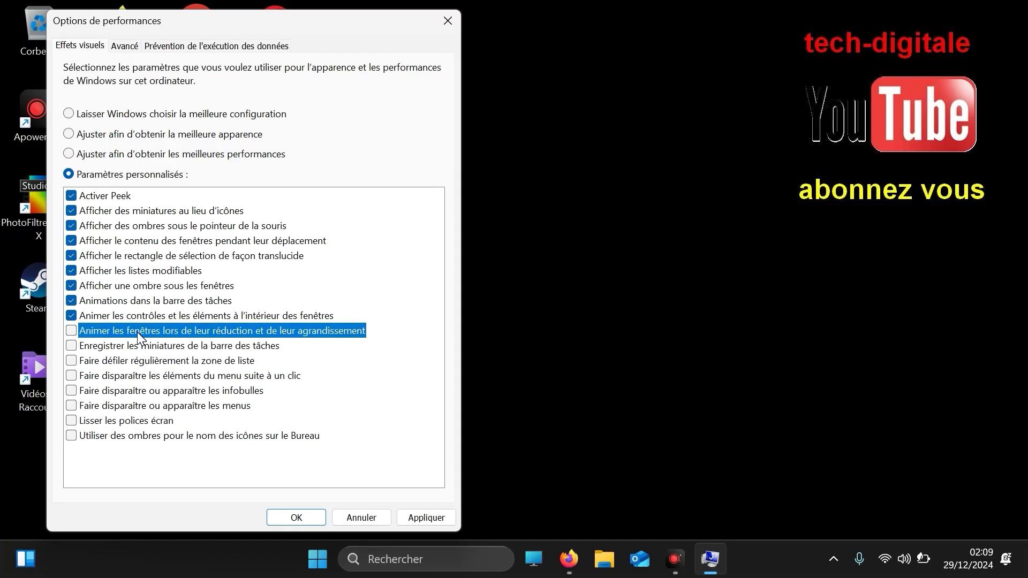
{"action": "left_click", "coordinate": [140, 315]}
{"action": "left_click", "coordinate": [136, 301]}
{"action": "left_click", "coordinate": [136, 287]}
{"action": "left_click", "coordinate": [131, 268]}
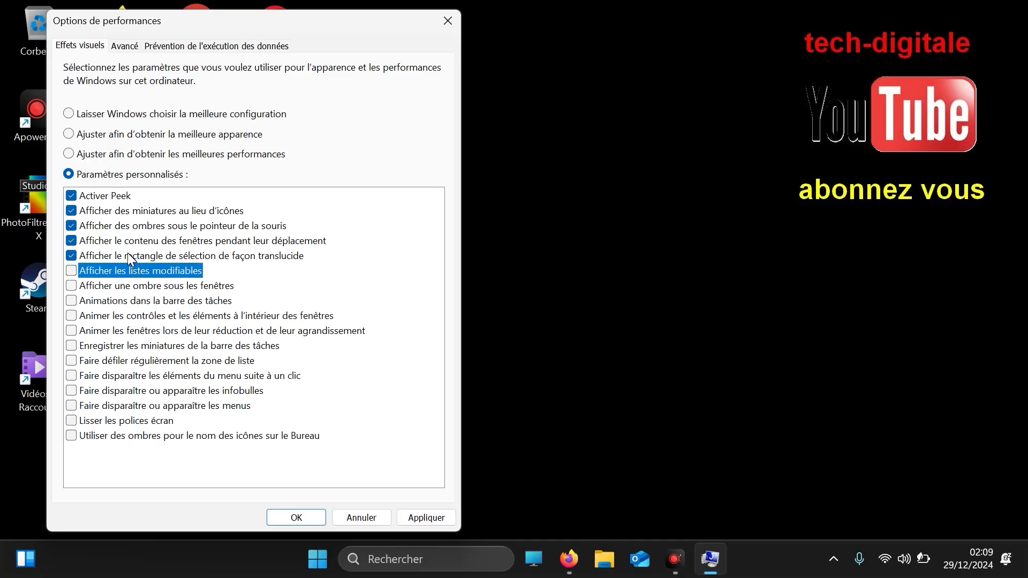
{"action": "left_click", "coordinate": [127, 254]}
{"action": "left_click", "coordinate": [126, 241]}
{"action": "left_click", "coordinate": [124, 225]}
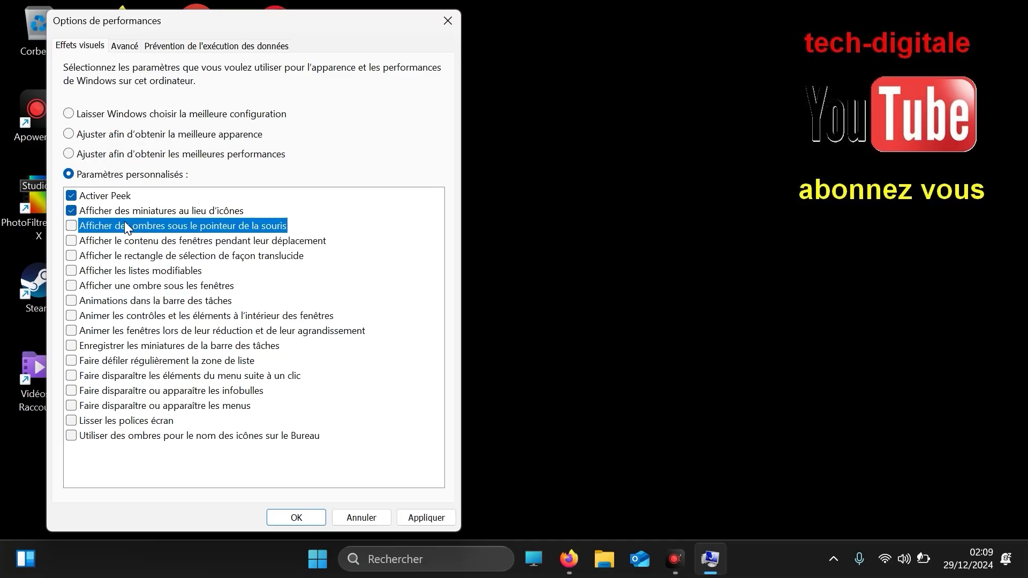
{"action": "left_click", "coordinate": [116, 211]}
{"action": "left_click", "coordinate": [110, 193]}
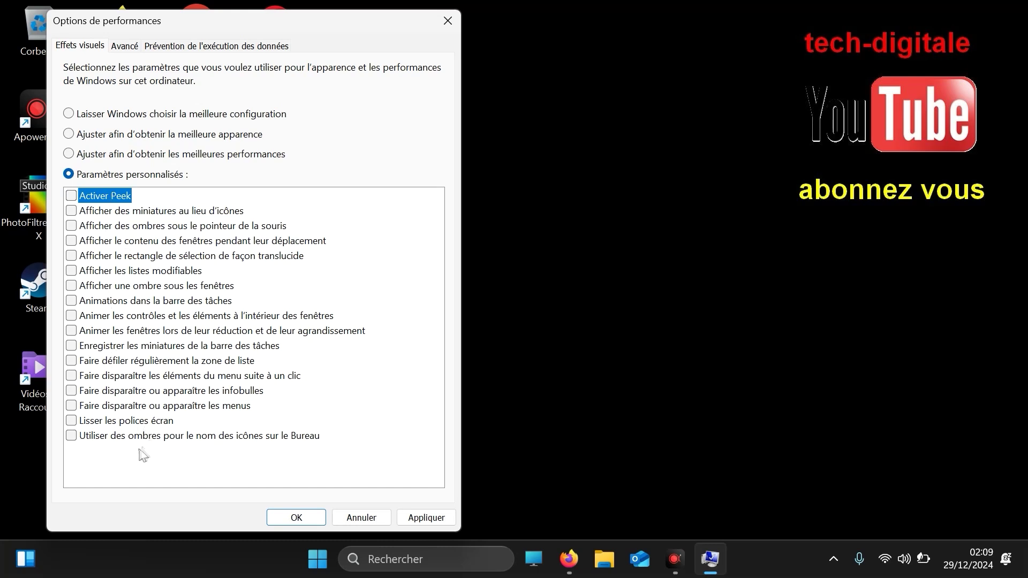
{"action": "left_click", "coordinate": [73, 421]}
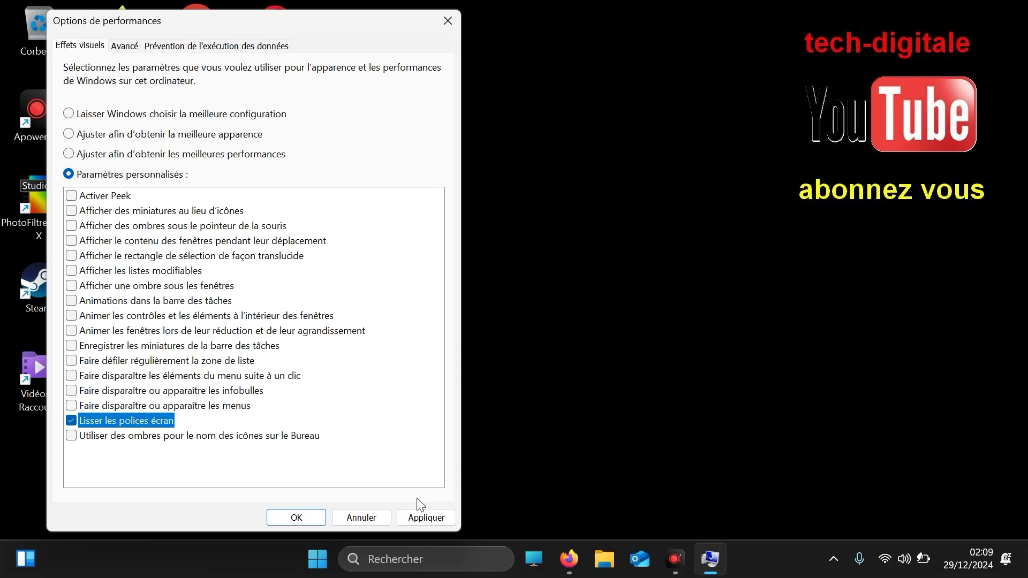
{"action": "left_click", "coordinate": [424, 517]}
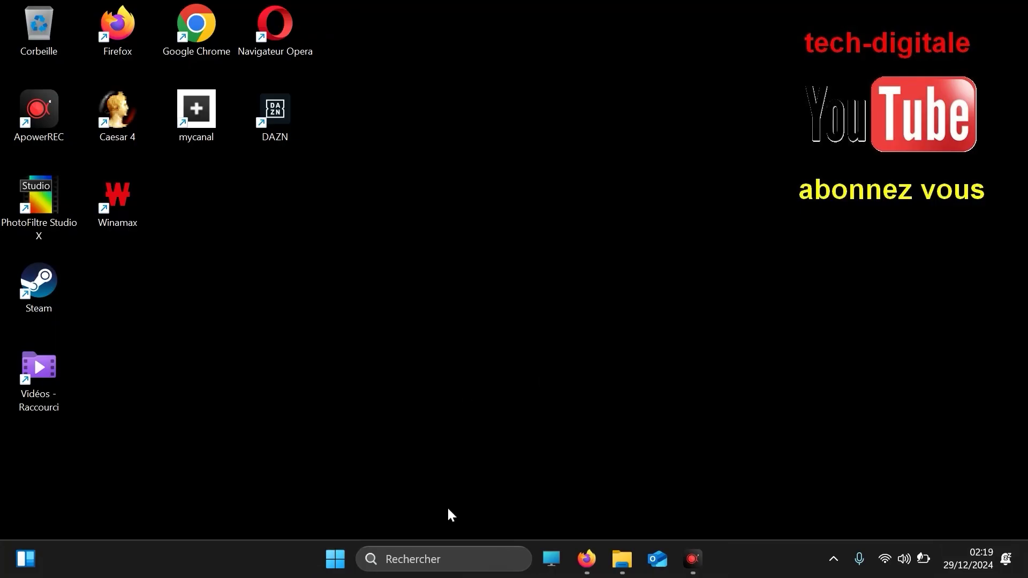
Search Windows for "graphique" and open Paramètres graphiques
{"action": "left_click", "coordinate": [428, 559]}
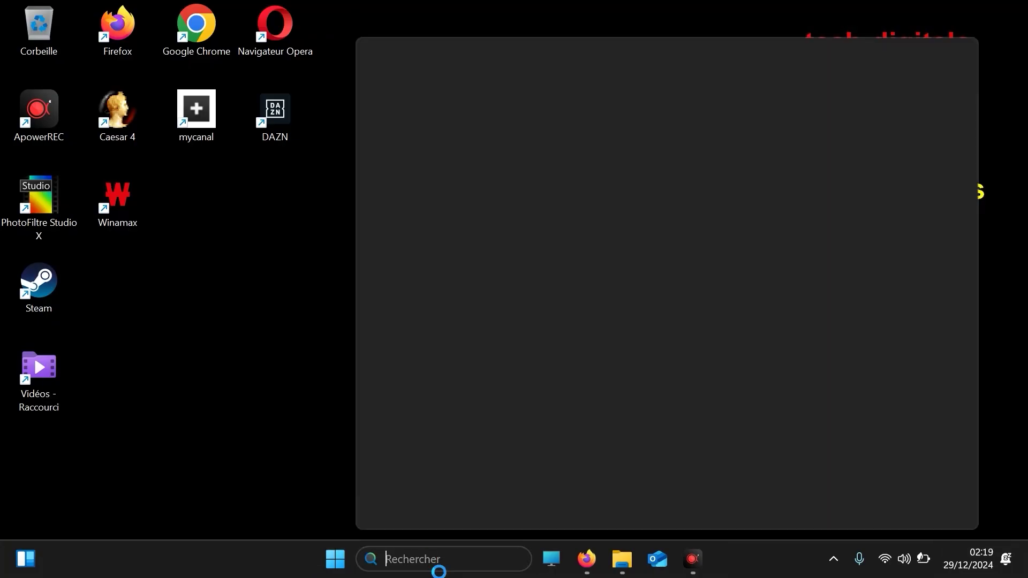
{"action": "type", "text": "gra"}
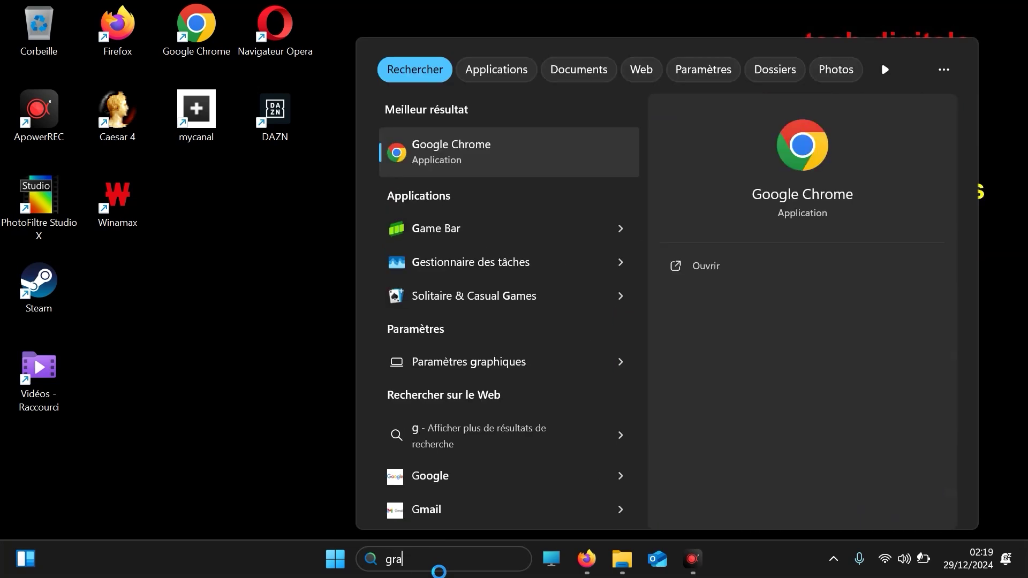
{"action": "type", "text": "phique"}
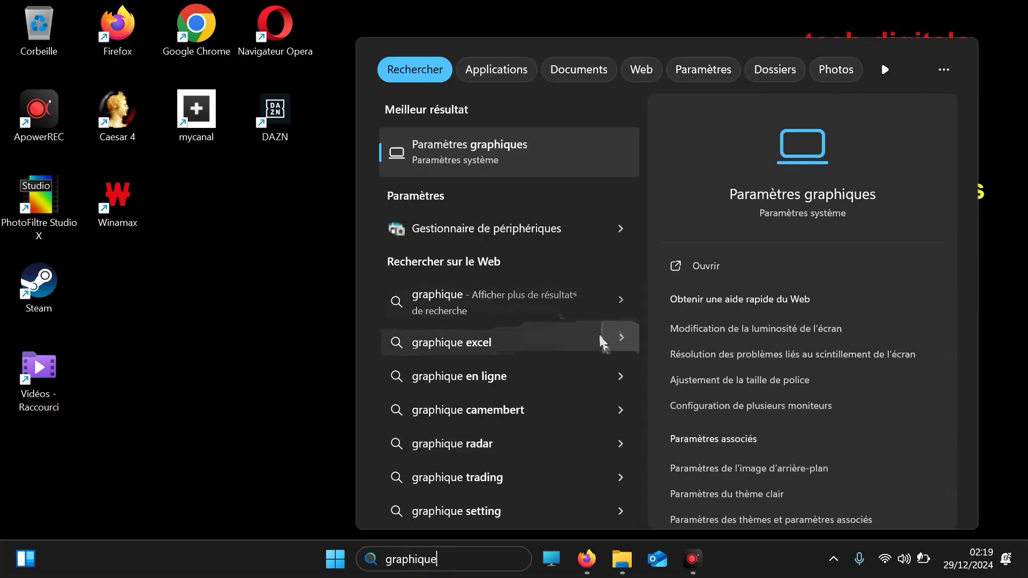
{"action": "left_click", "coordinate": [481, 154]}
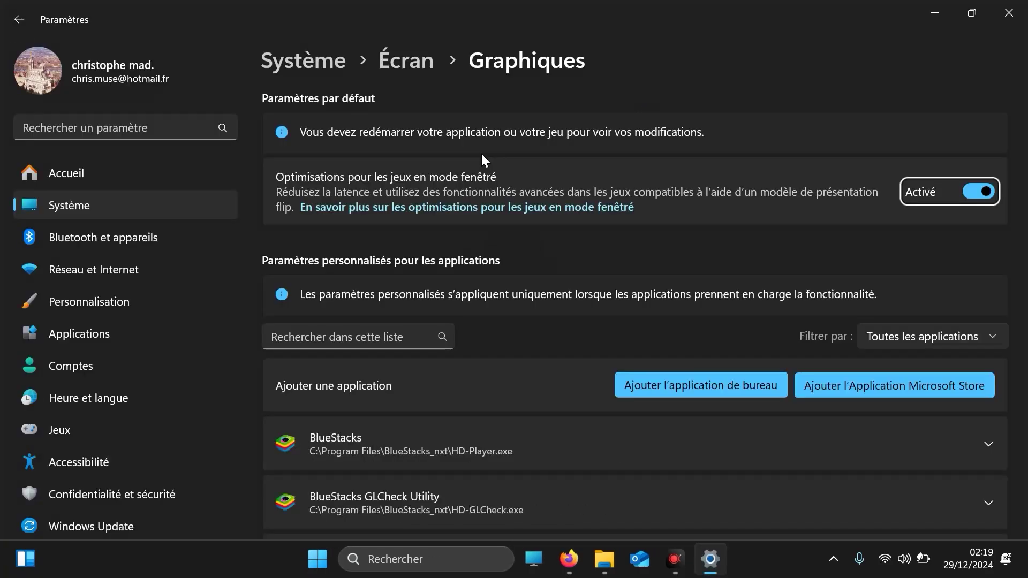
Set the GPU preference for Microsoft Excel to Hautes performances (AMD Radeon(TM) Vega 8 Graphics)
{"action": "mouse_move", "coordinate": [1023, 179]}
{"action": "left_mouse_down"}
{"action": "mouse_move", "coordinate": [1023, 441]}
{"action": "mouse_move", "coordinate": [1025, 330]}
{"action": "left_mouse_up"}
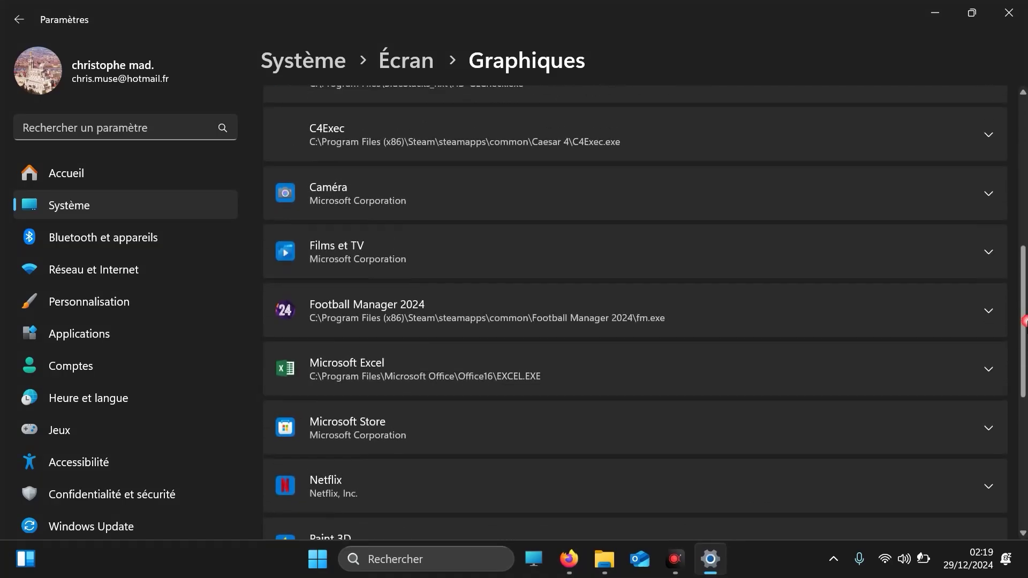
{"action": "left_click", "coordinate": [987, 370]}
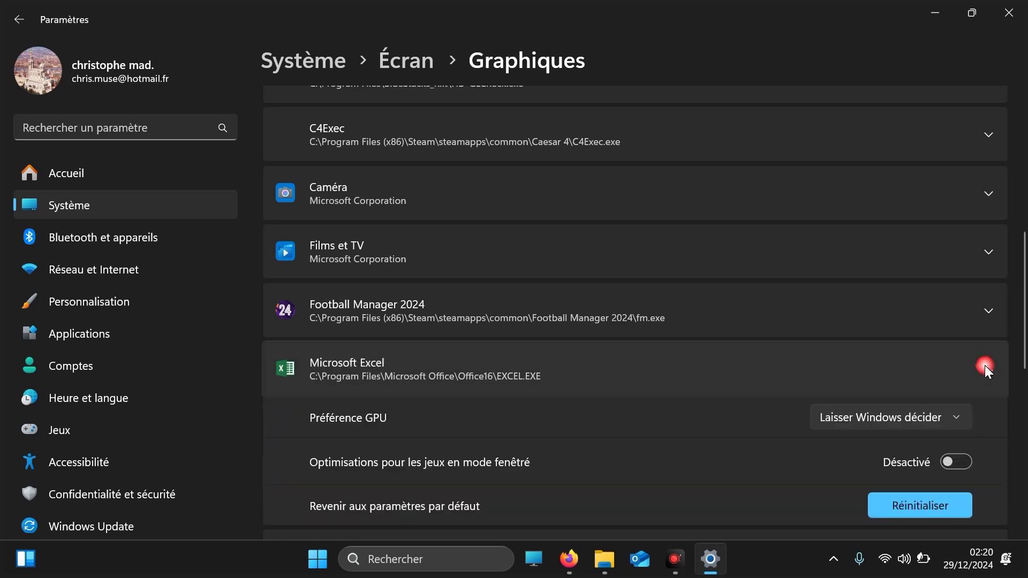
{"action": "left_click", "coordinate": [903, 420]}
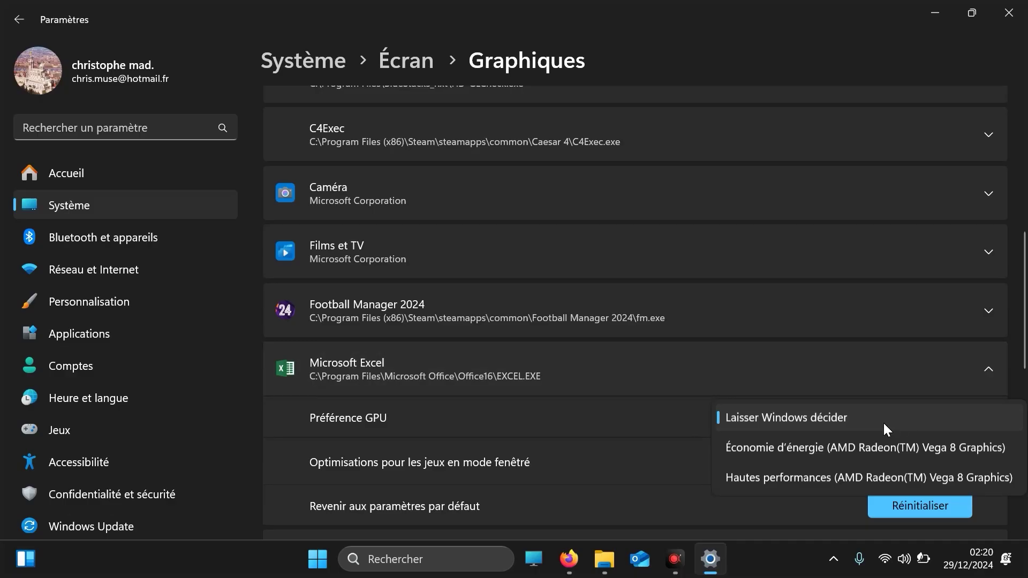
{"action": "left_click", "coordinate": [864, 477]}
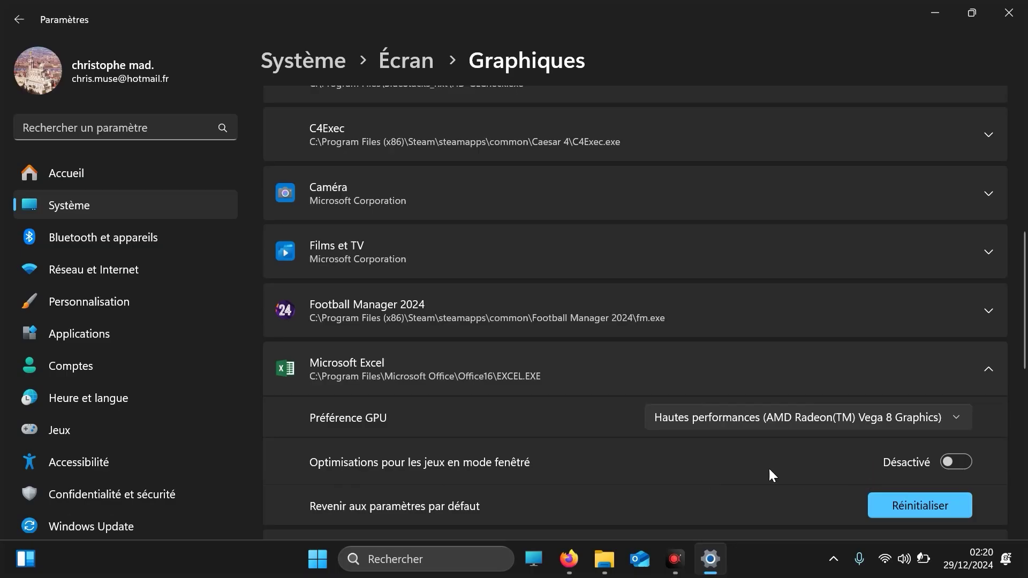
Start adding a desktop application to the custom graphics list and browse up to the root of the local disk
{"action": "scroll", "coordinate": [1025, 358], "scroll_direction": "down", "scroll_amount": 2}
{"action": "scroll", "coordinate": [1025, 357], "scroll_direction": "down", "scroll_amount": 4}
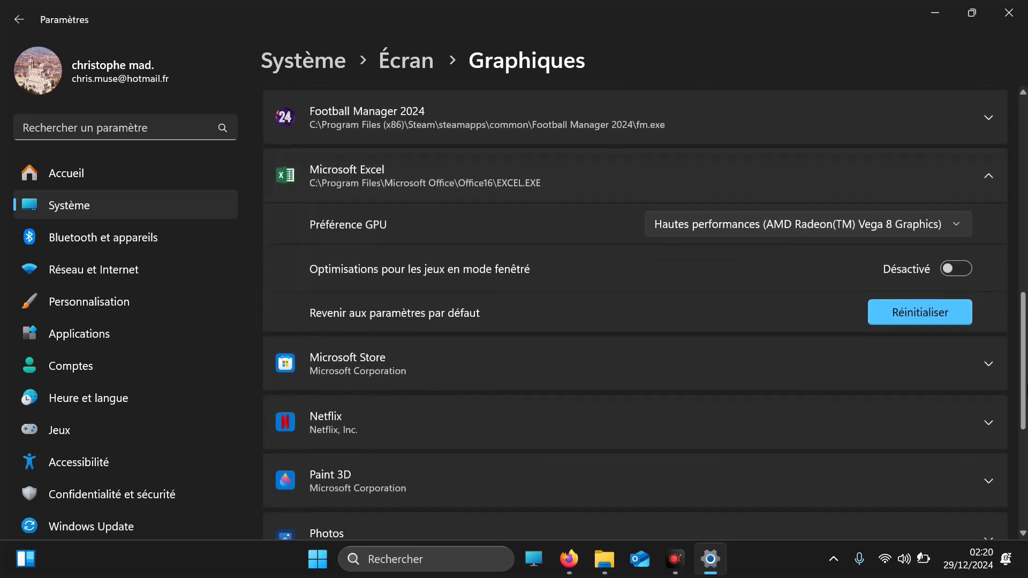
{"action": "scroll", "coordinate": [1026, 358], "scroll_direction": "up", "scroll_amount": 6}
{"action": "scroll", "coordinate": [1026, 358], "scroll_direction": "down", "scroll_amount": 8}
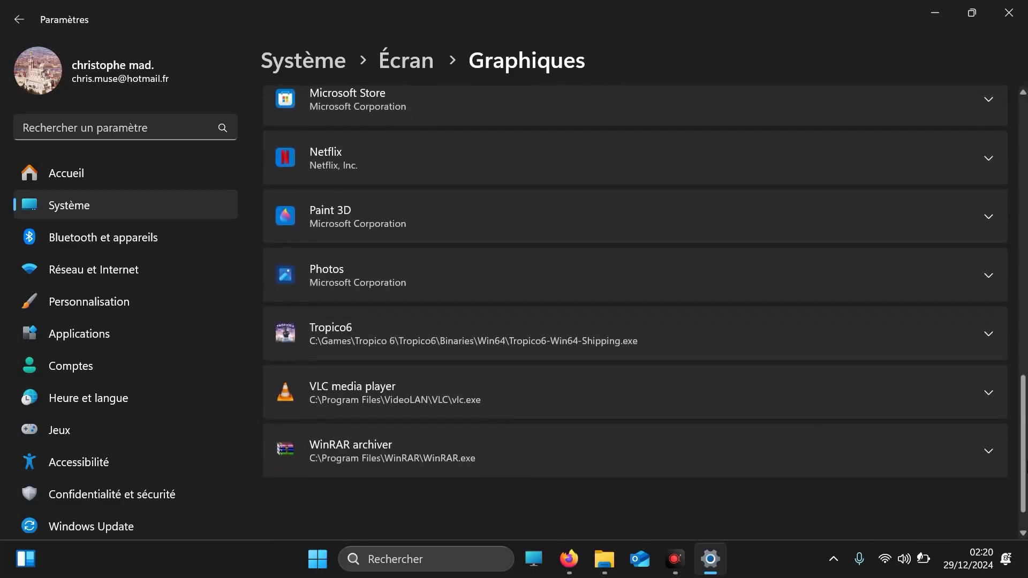
{"action": "scroll", "coordinate": [1026, 358], "scroll_direction": "up", "scroll_amount": 12}
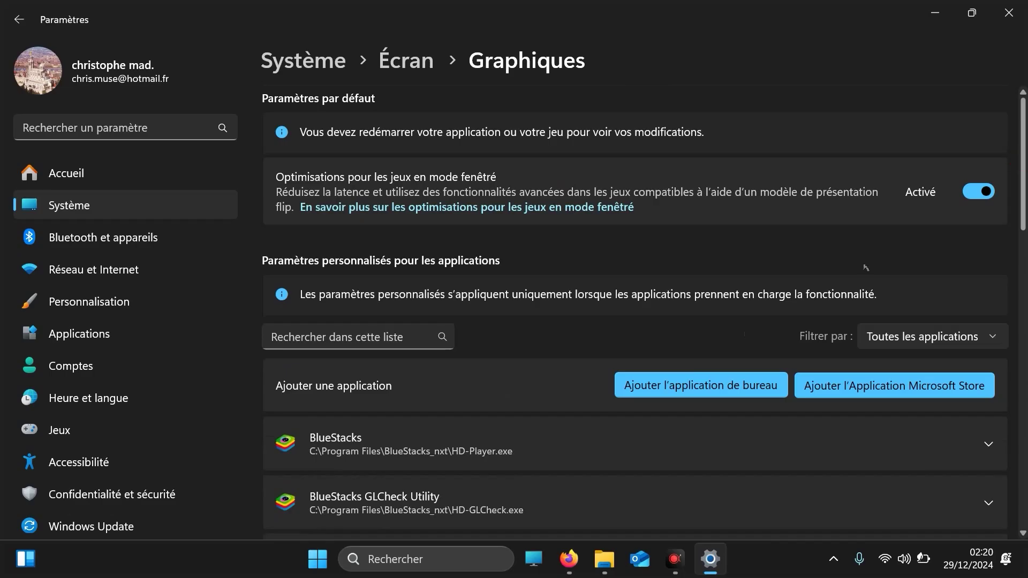
{"action": "left_click", "coordinate": [682, 391]}
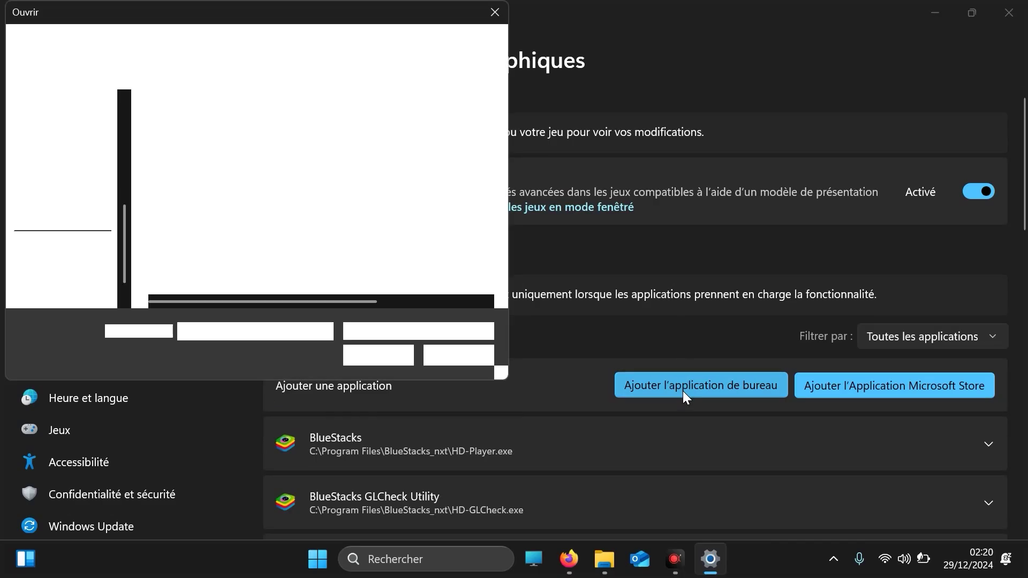
{"action": "left_click_drag", "start_coordinate": [502, 116], "coordinate": [338, 30]}
{"action": "left_click", "coordinate": [162, 45]}
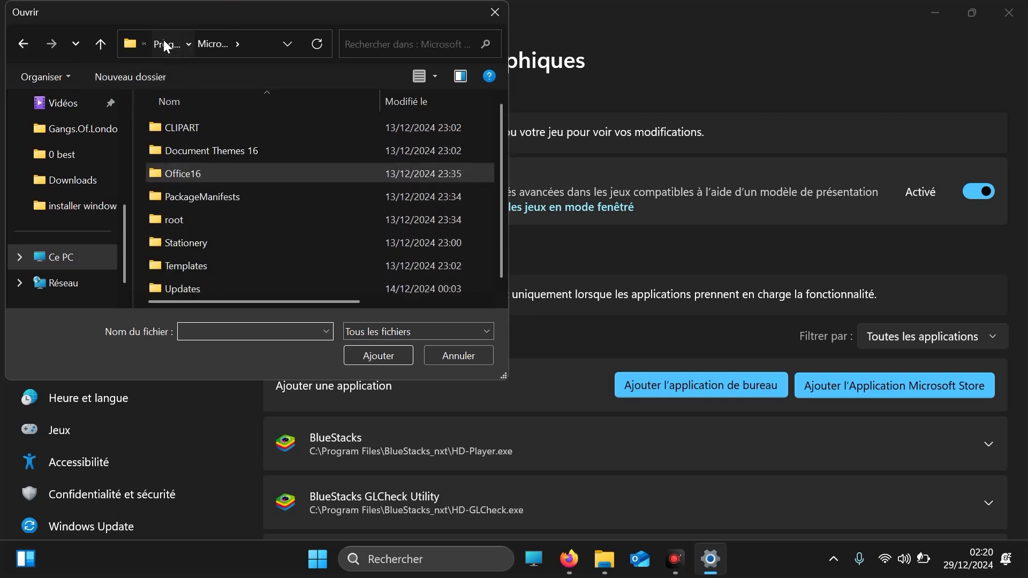
{"action": "left_click", "coordinate": [164, 43]}
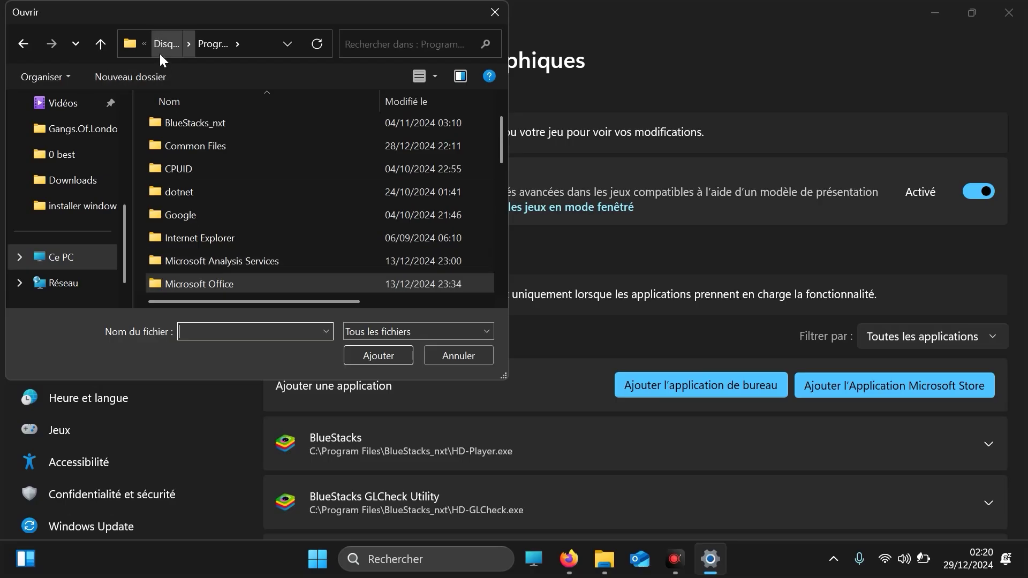
{"action": "left_click", "coordinate": [159, 52]}
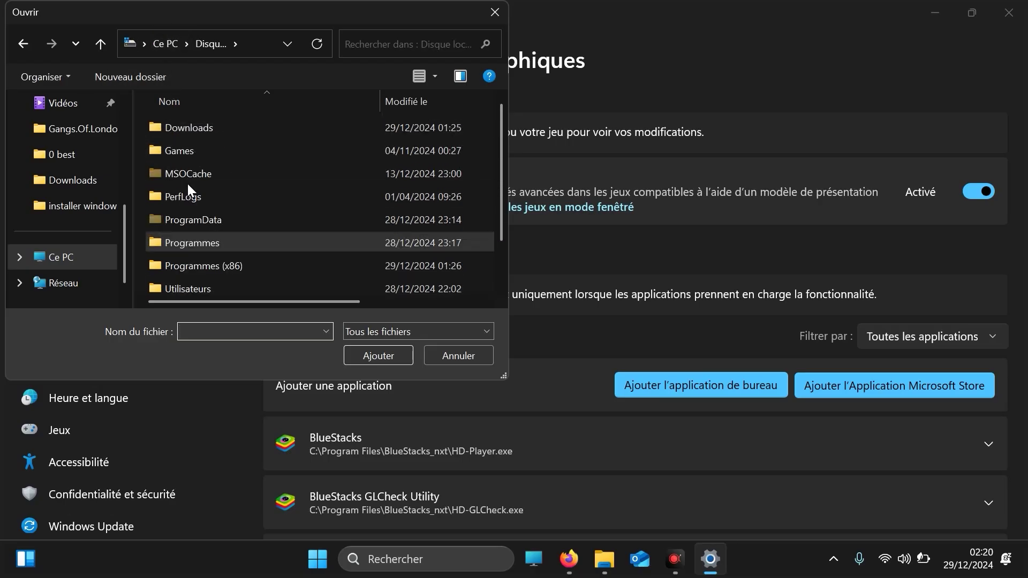
{"action": "double_click", "coordinate": [230, 249]}
{"action": "mouse_move", "coordinate": [501, 127]}
{"action": "left_mouse_down"}
{"action": "mouse_move", "coordinate": [511, 165]}
{"action": "mouse_move", "coordinate": [519, 136]}
{"action": "left_mouse_up"}
{"action": "left_click", "coordinate": [146, 44]}
{"action": "left_click", "coordinate": [160, 46]}
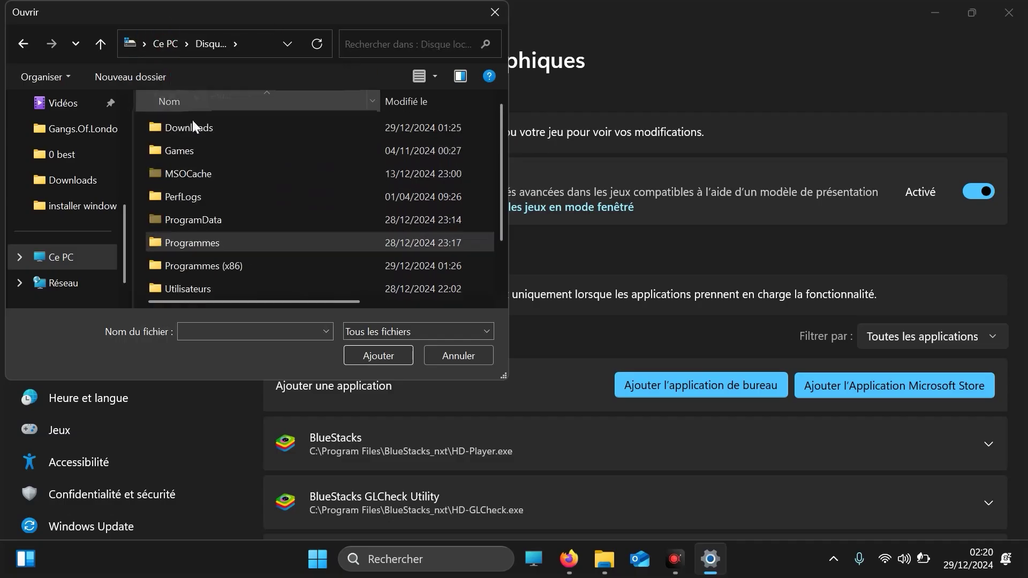
Add pfstudiox from the PhotoFiltre Studio X folder in Programmes (x86) to the graphics application list
{"action": "double_click", "coordinate": [217, 263]}
{"action": "left_click_drag", "start_coordinate": [503, 146], "coordinate": [523, 227]}
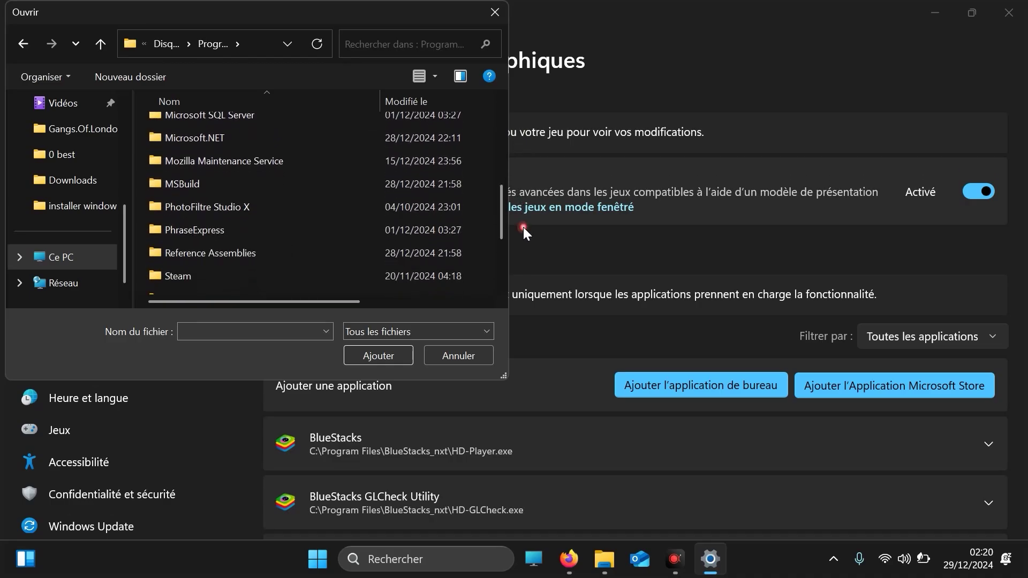
{"action": "double_click", "coordinate": [266, 211]}
{"action": "left_click_drag", "start_coordinate": [499, 155], "coordinate": [518, 251]}
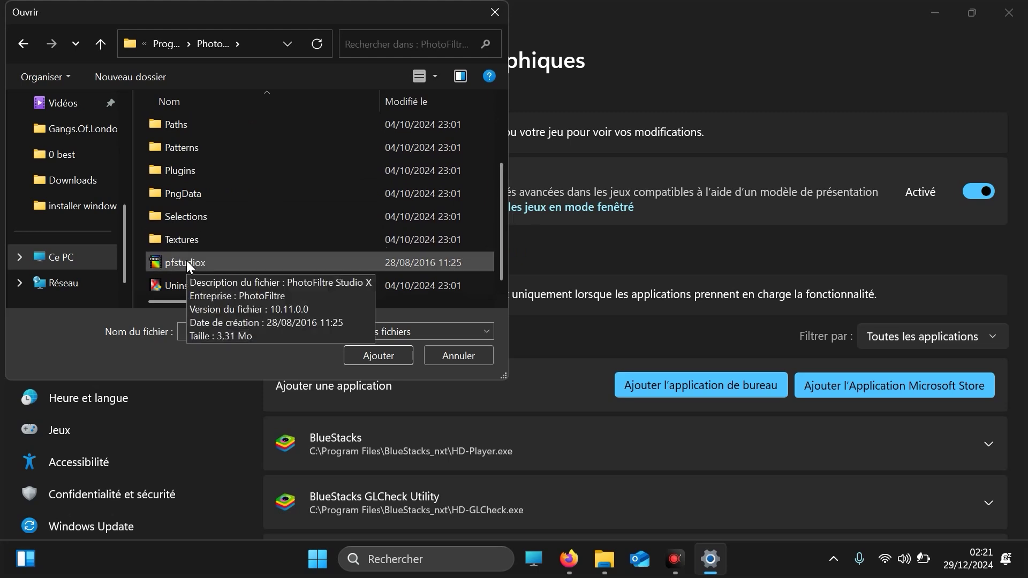
{"action": "double_click", "coordinate": [187, 262]}
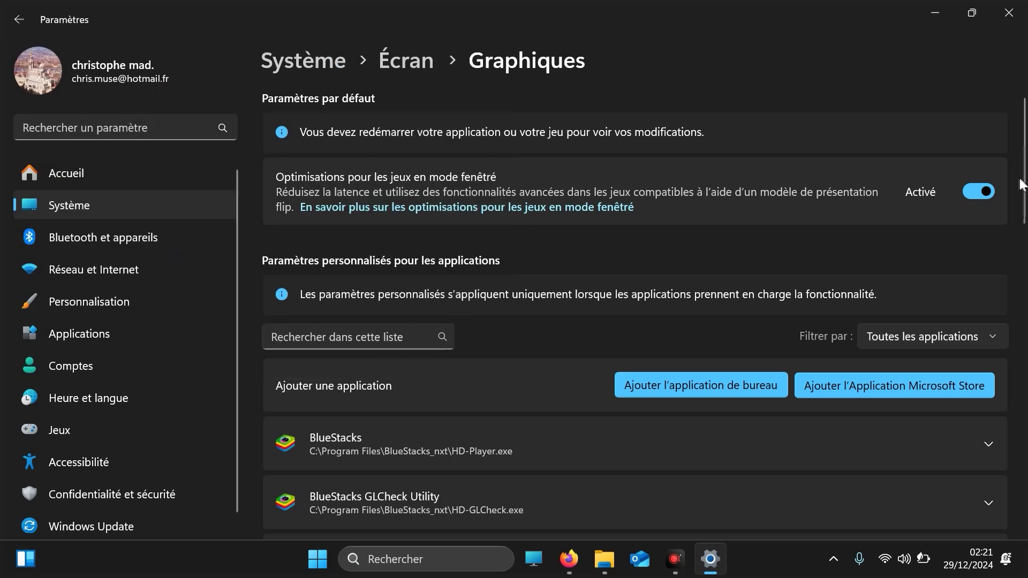
Set the GPU preference for PhotoFiltre Studio X to Hautes performances and turn off its Optimisations pour les jeux en mode fenêtré
{"action": "scroll", "coordinate": [1022, 192], "scroll_direction": "down", "scroll_amount": 2}
{"action": "scroll", "coordinate": [1021, 193], "scroll_direction": "down", "scroll_amount": 15}
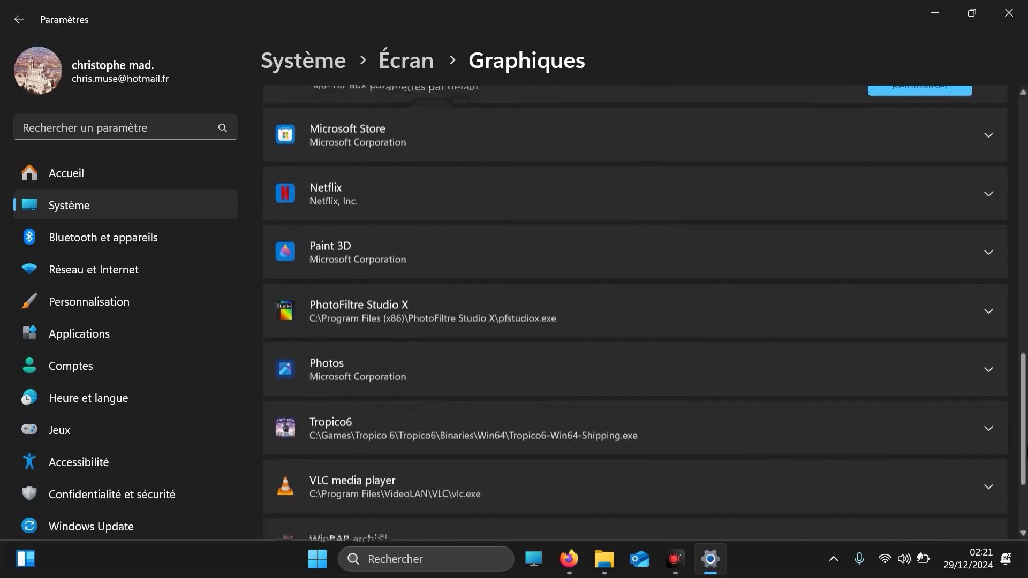
{"action": "left_click", "coordinate": [988, 284]}
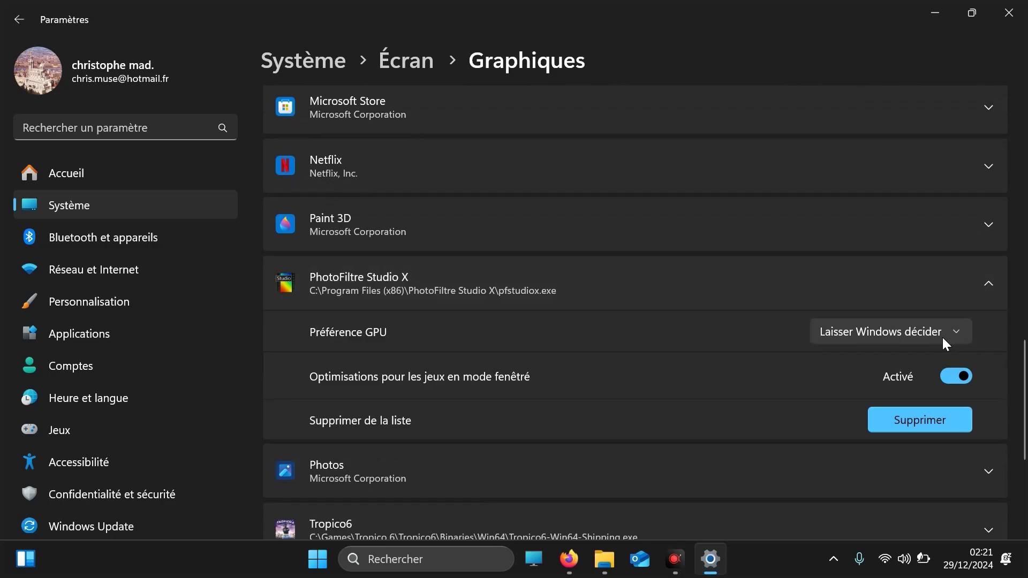
{"action": "left_click", "coordinate": [927, 336]}
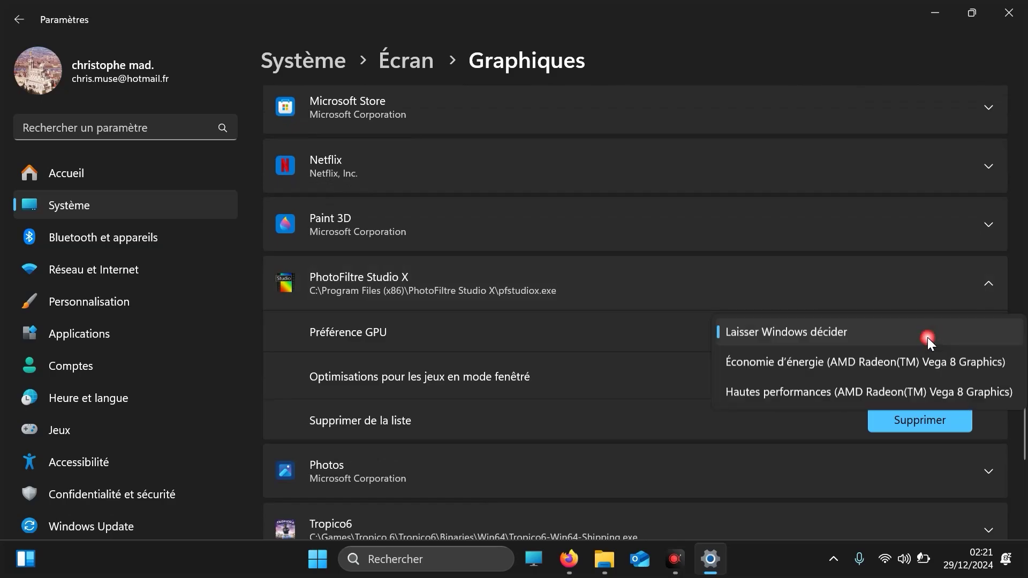
{"action": "left_click", "coordinate": [856, 389]}
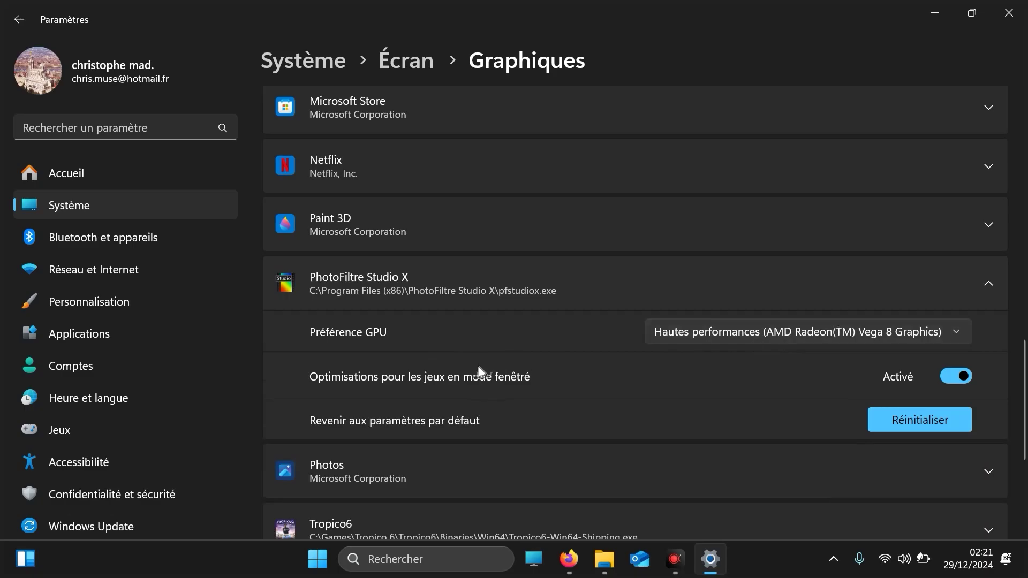
{"action": "left_click", "coordinate": [952, 374]}
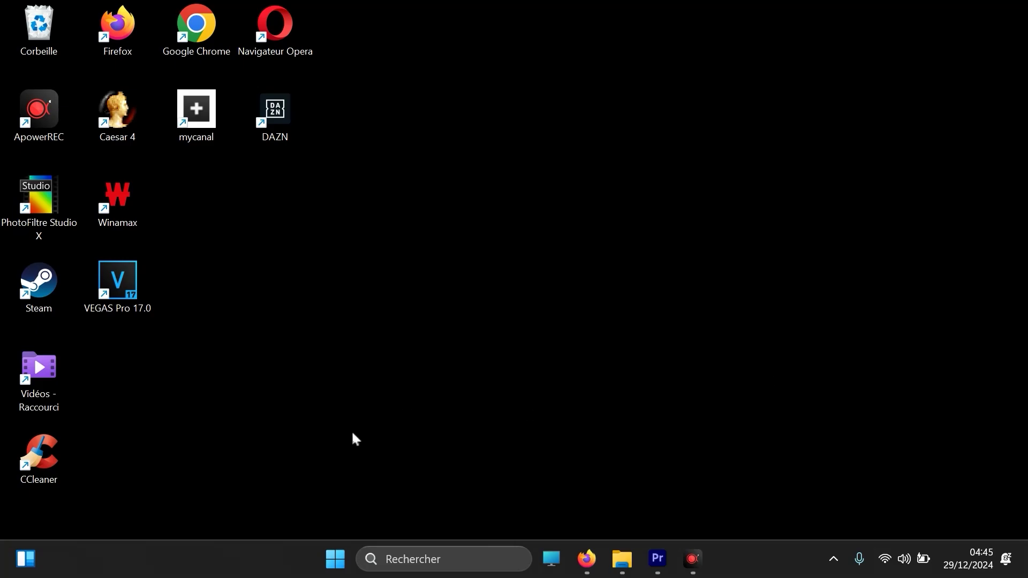
Search Windows for "alimentation" and open Choisir un mode de gestion d'alimentation
{"action": "left_click", "coordinate": [447, 562]}
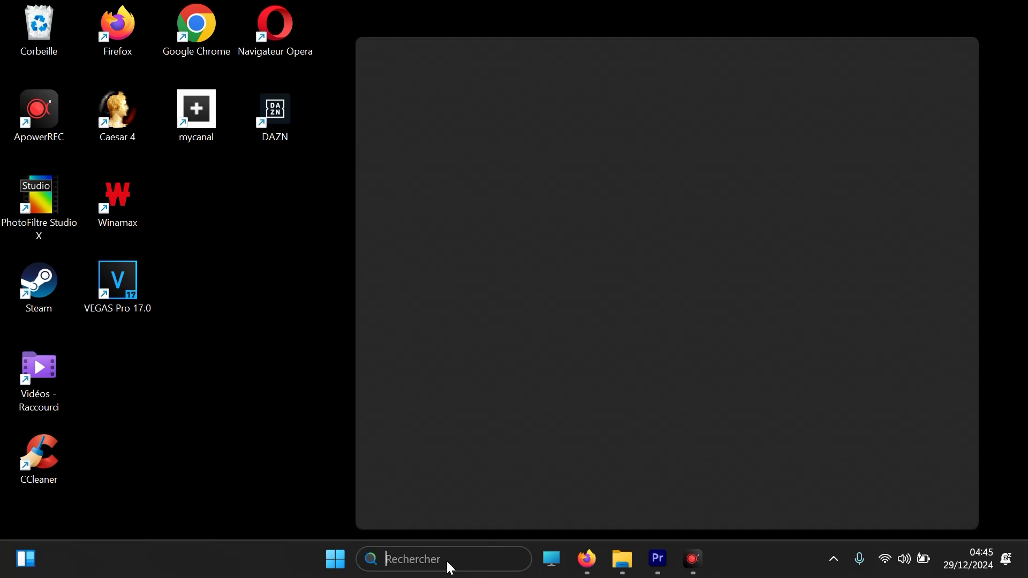
{"action": "type", "text": "alimen"}
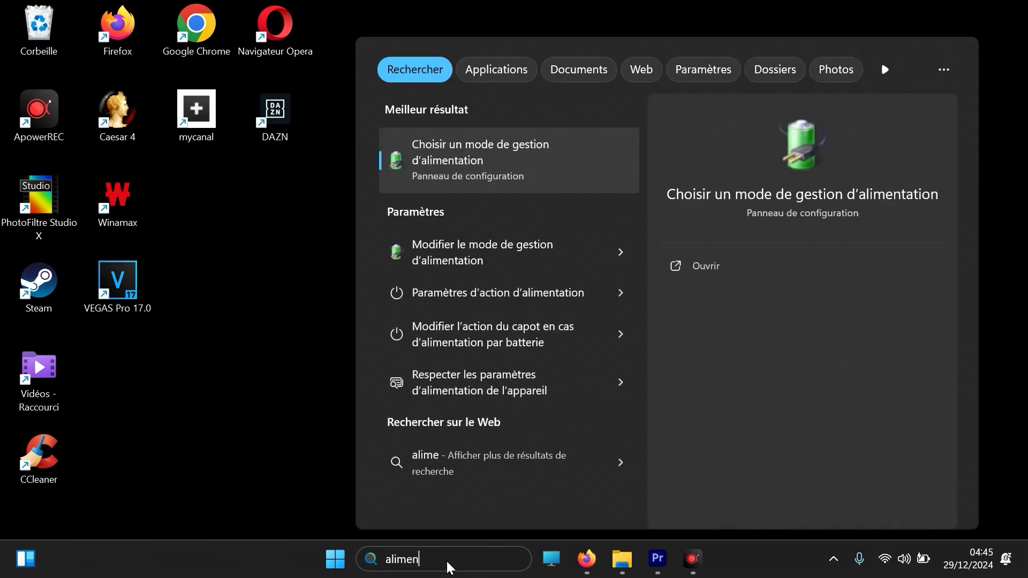
{"action": "type", "text": "tation"}
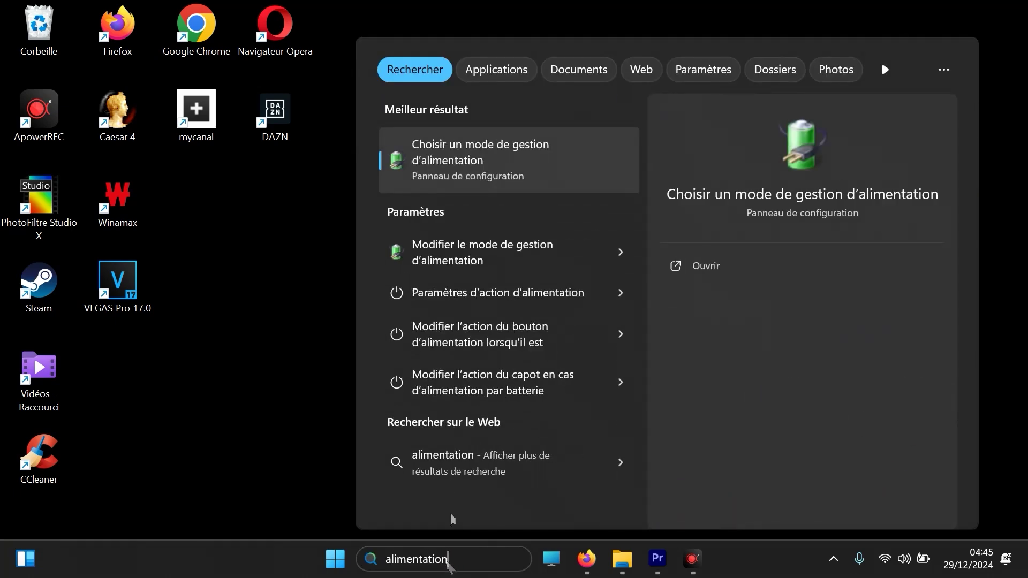
{"action": "left_click", "coordinate": [506, 163]}
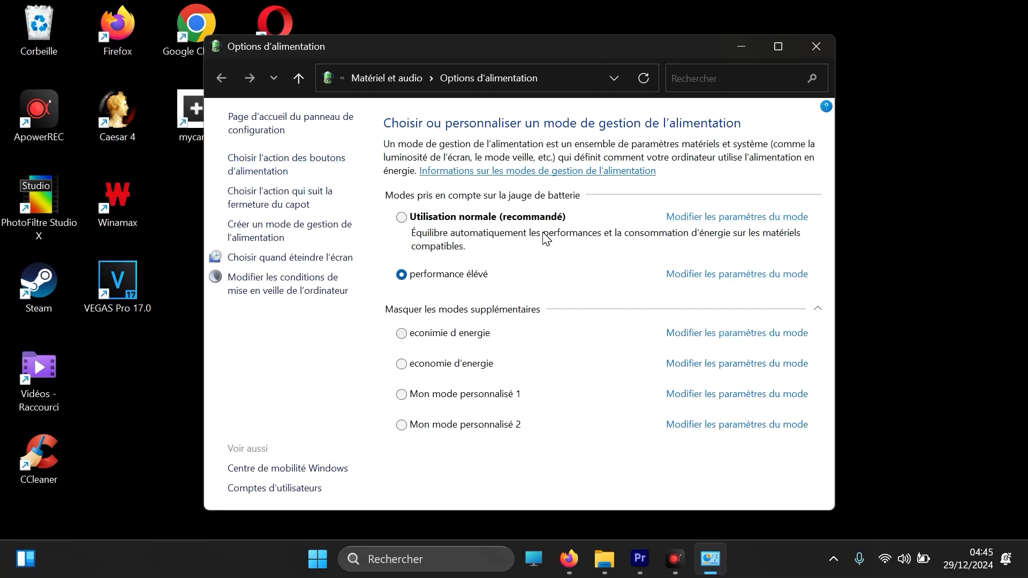
Try to create a power plan named "economie d'energie" based on Économie d'énergie, and return to the power options
{"action": "left_click", "coordinate": [277, 225]}
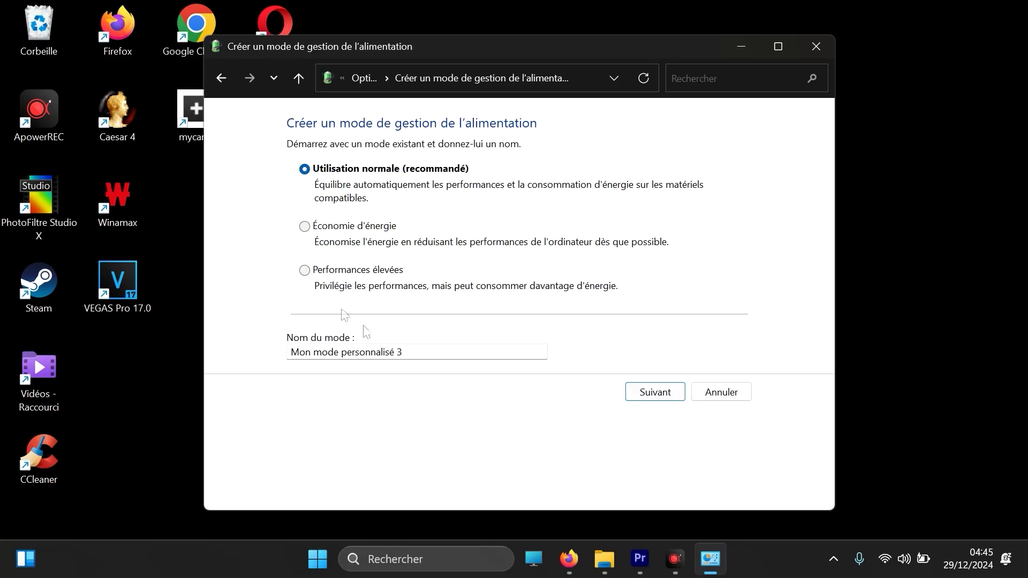
{"action": "left_click", "coordinate": [360, 226]}
{"action": "left_click_drag", "start_coordinate": [291, 352], "coordinate": [450, 332]}
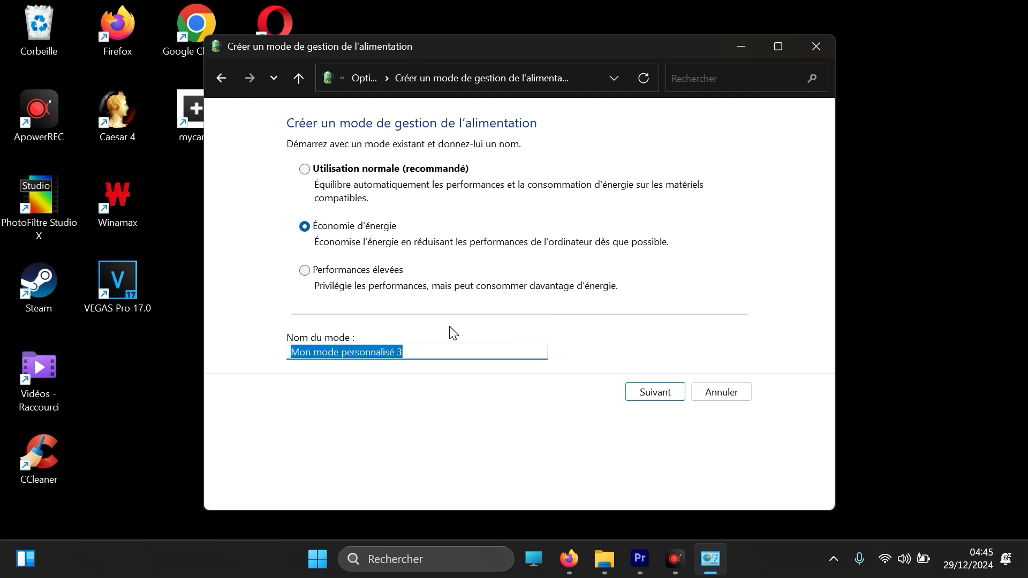
{"action": "type", "text": "economie d'"}
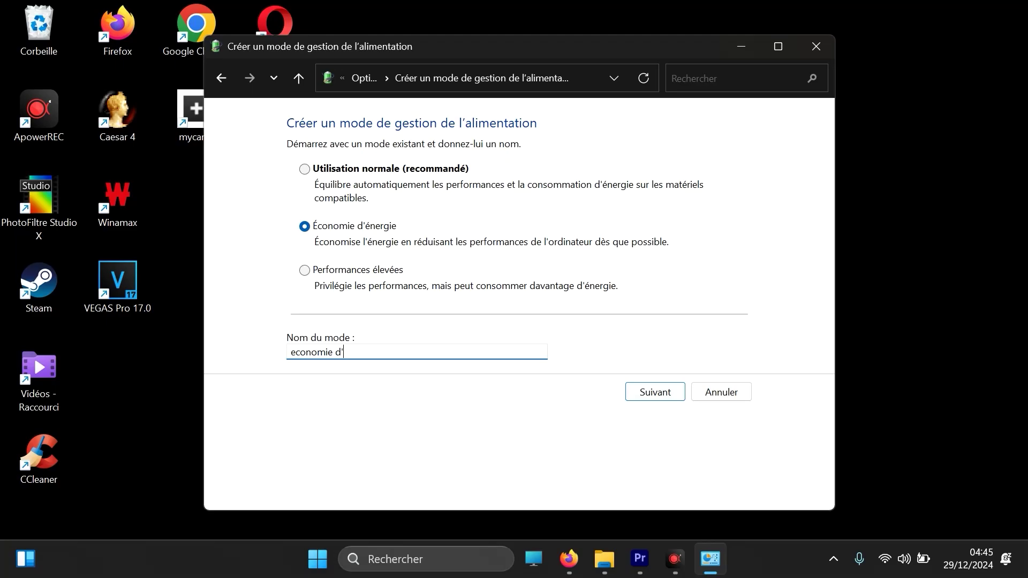
{"action": "type", "text": "energi"}
{"action": "left_click", "coordinate": [658, 396]}
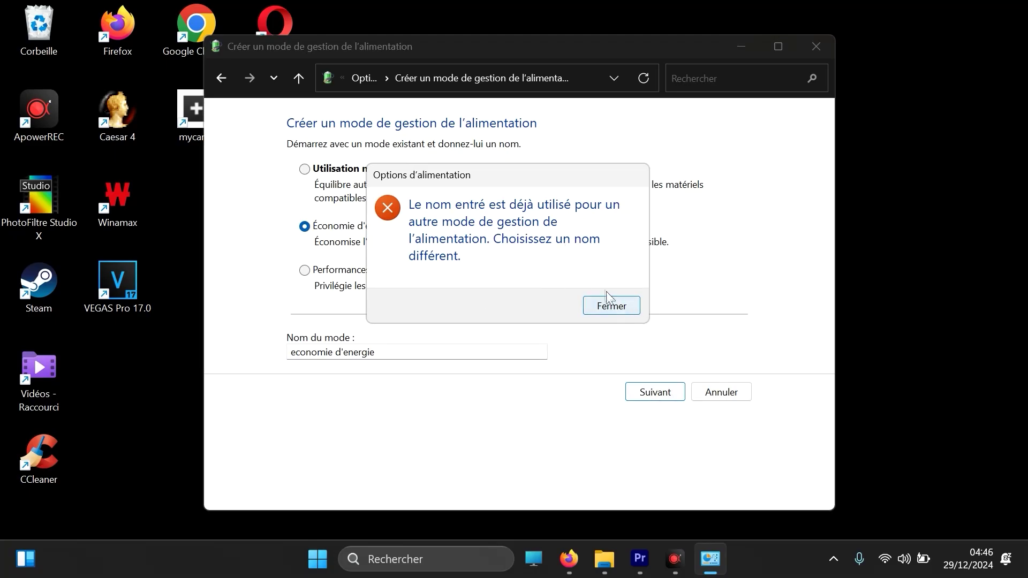
{"action": "left_click", "coordinate": [627, 309]}
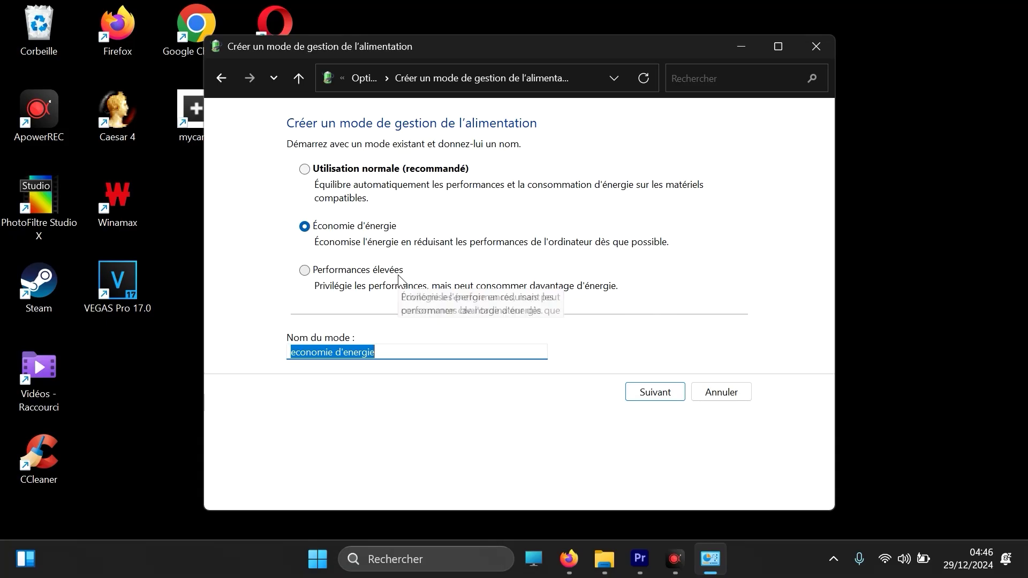
{"action": "left_click", "coordinate": [221, 78]}
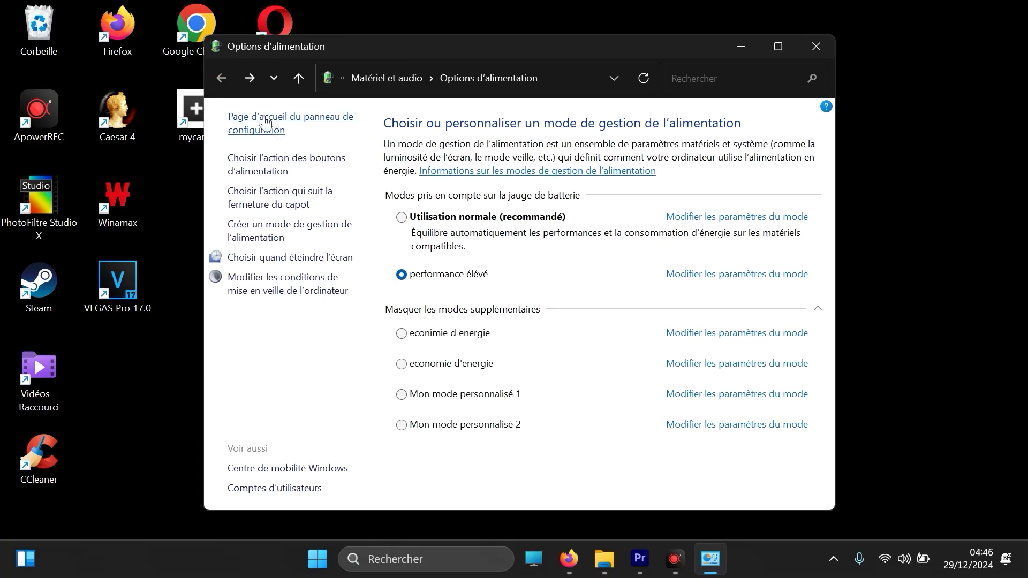
Fill in a new power plan based on Performances élevées with the name "performance elevée", and return to the power options without creating it
{"action": "left_click", "coordinate": [272, 235]}
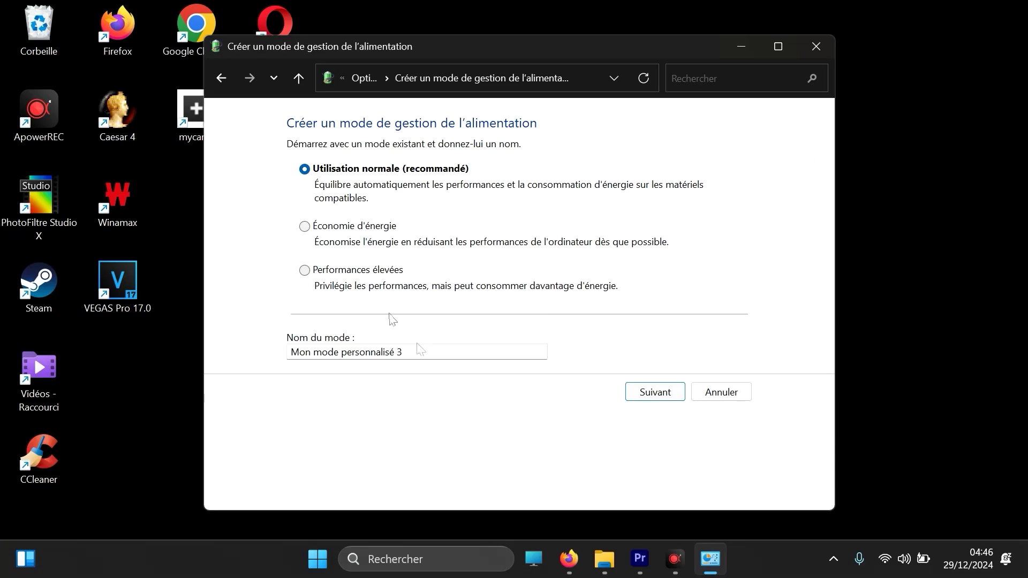
{"action": "left_click", "coordinate": [382, 275]}
{"action": "left_click", "coordinate": [459, 351]}
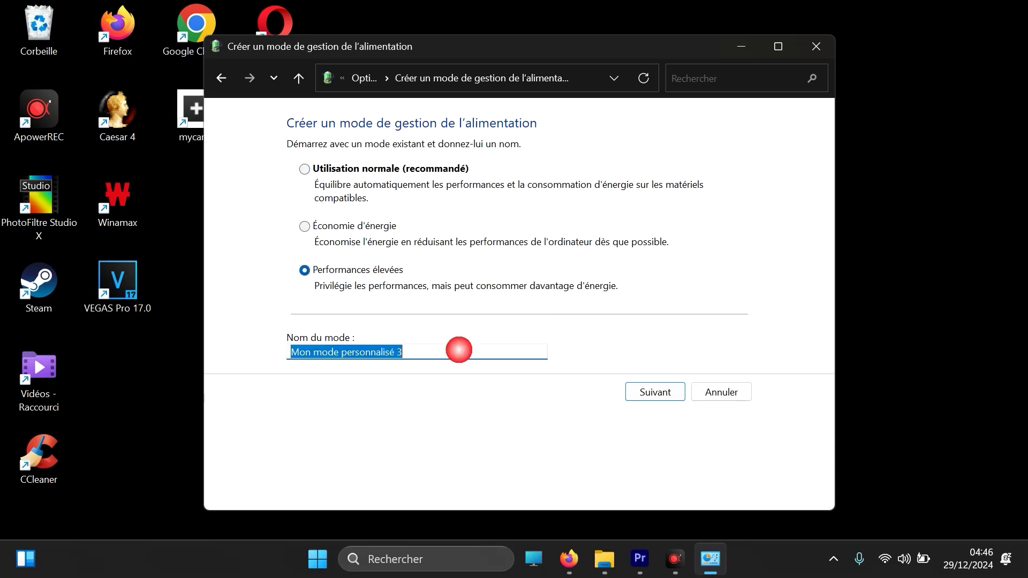
{"action": "type", "text": "permorm"}
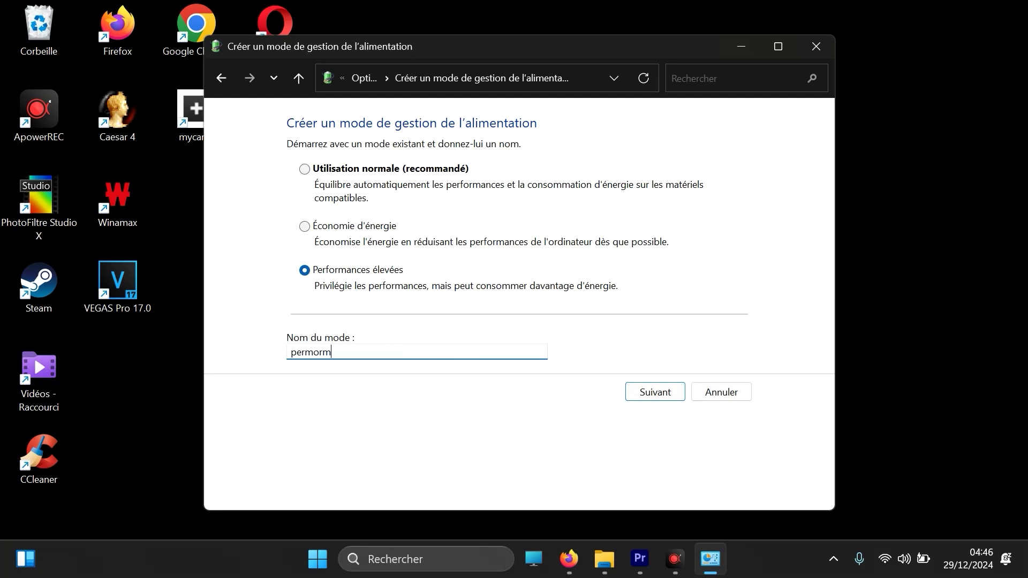
{"action": "key", "text": "BackSpace"}
{"action": "key", "text": "BackSpace"}
{"action": "key", "text": "BackSpace"}
{"action": "key", "text": "BackSpace"}
{"action": "key", "text": "BackSpace"}
{"action": "key", "text": "BackSpace"}
{"action": "type", "text": "performance eleve"}
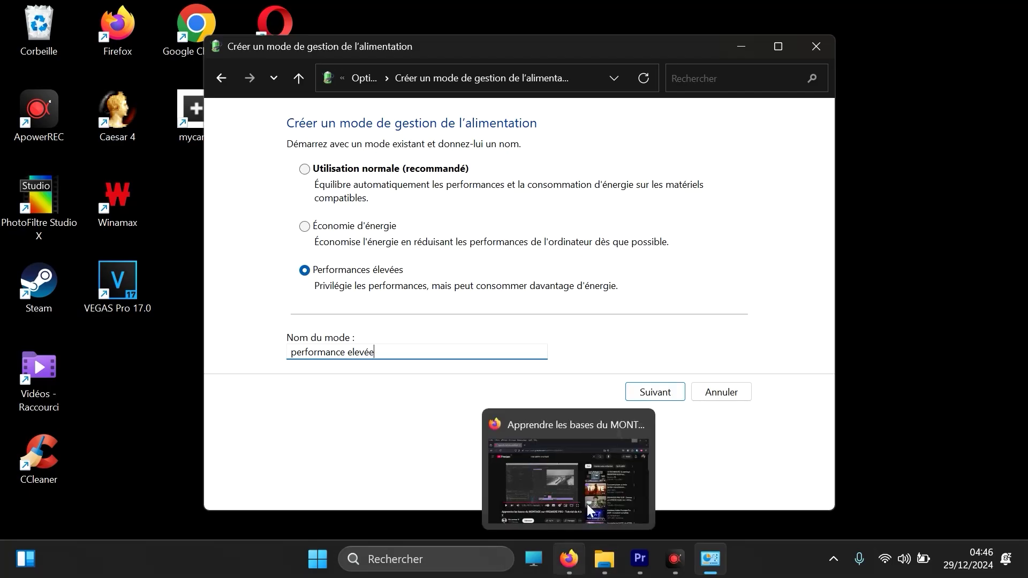
{"action": "left_click", "coordinate": [224, 77]}
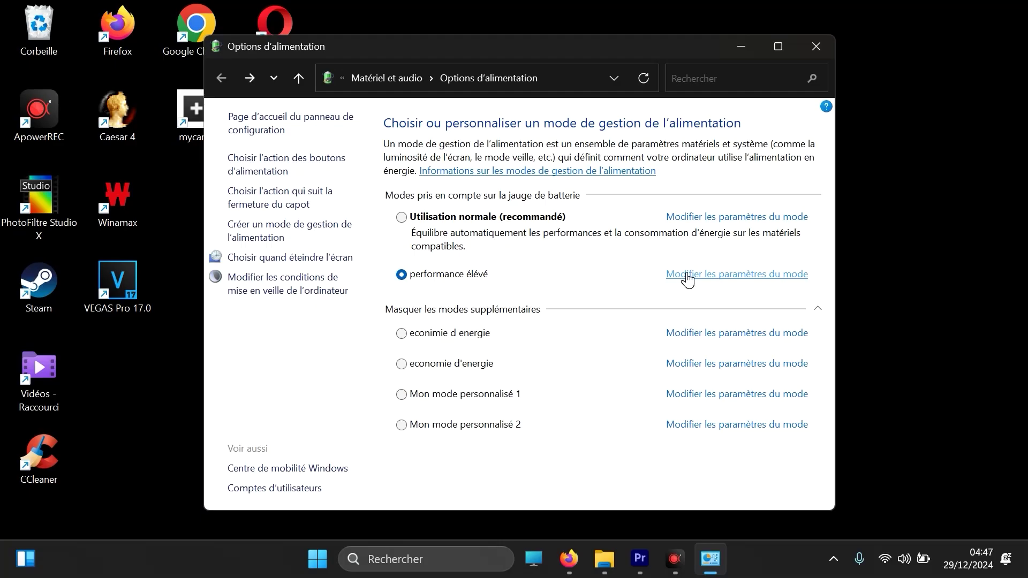
Close the power options window and open the Applications installées list in Paramètres
{"action": "left_click", "coordinate": [1005, 490]}
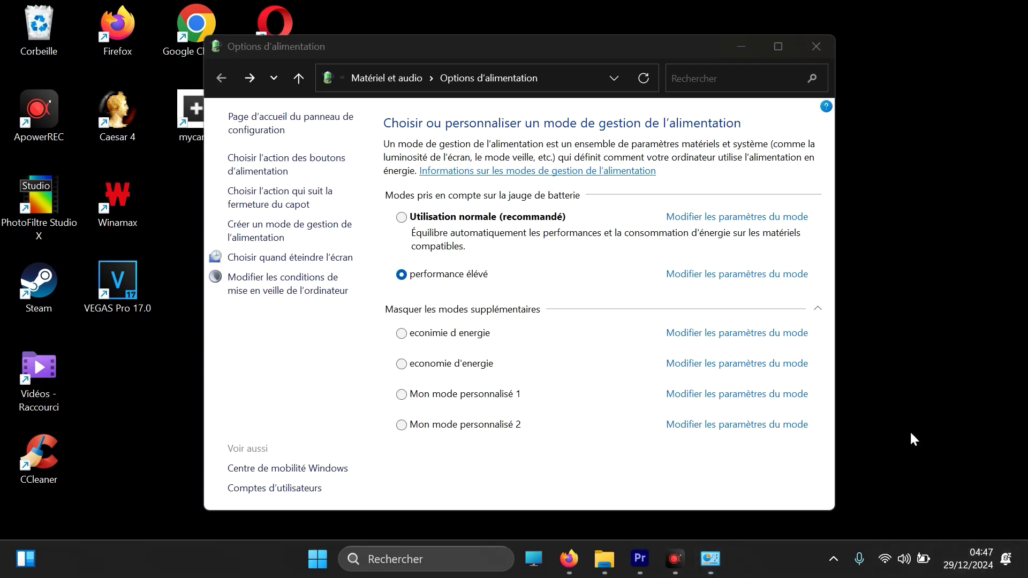
{"action": "left_click", "coordinate": [823, 41]}
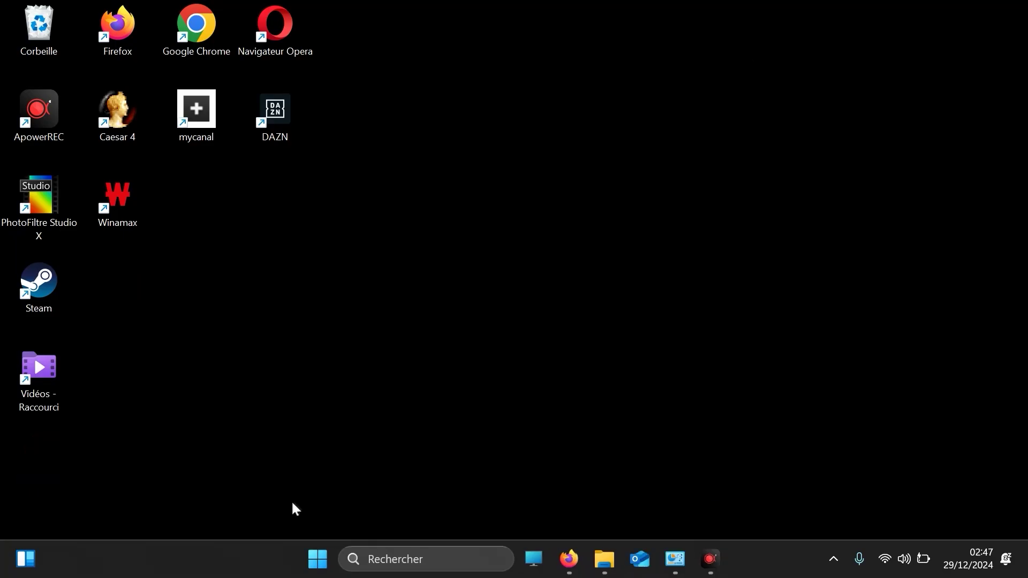
{"action": "left_click", "coordinate": [433, 560]}
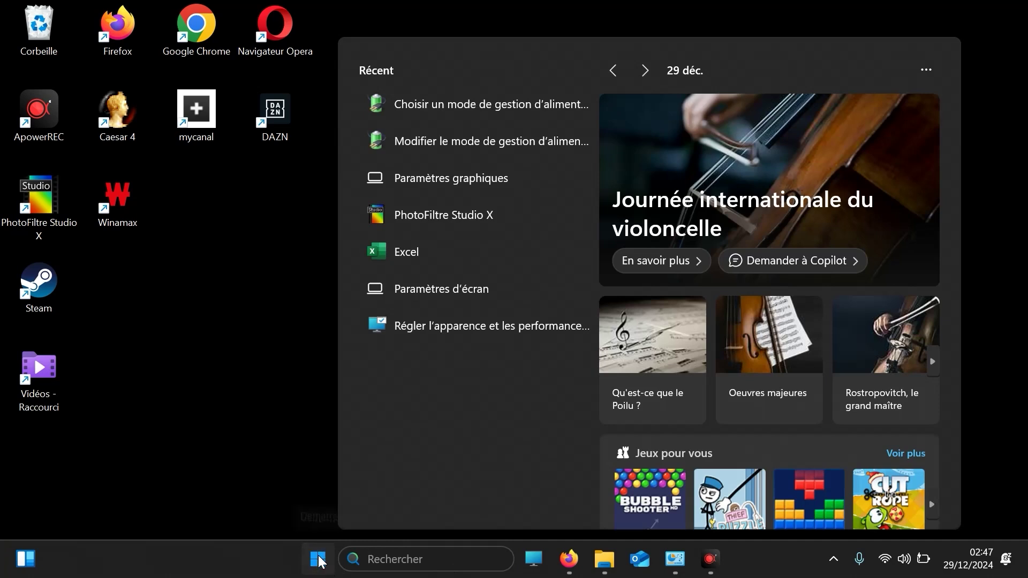
{"action": "right_click", "coordinate": [319, 561]}
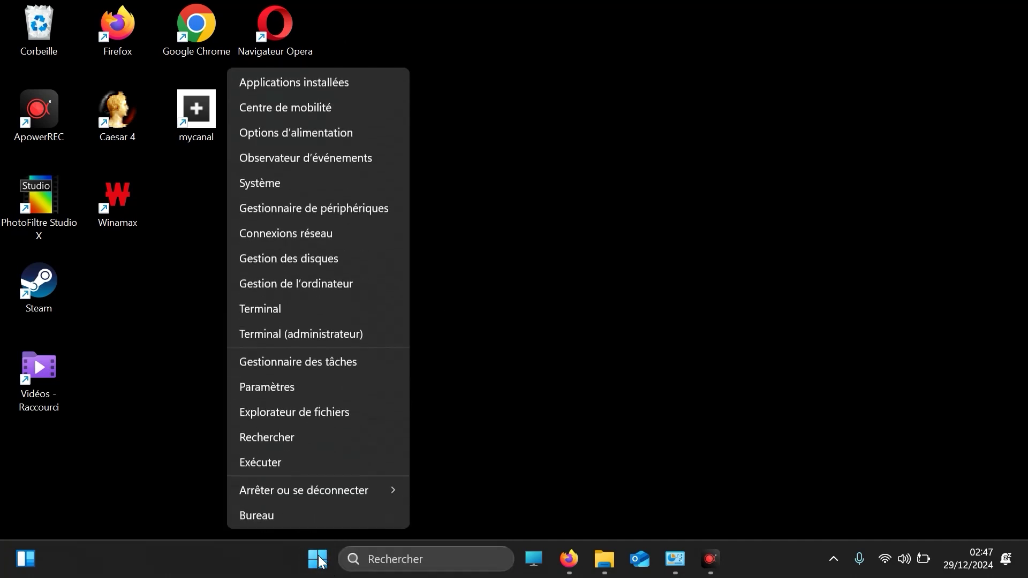
{"action": "left_click", "coordinate": [304, 390]}
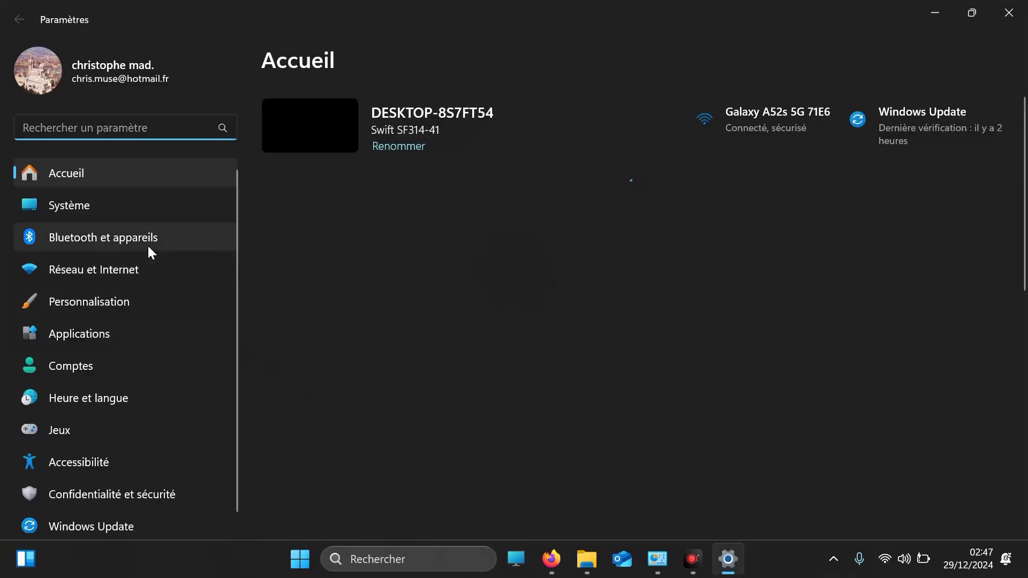
{"action": "left_click", "coordinate": [102, 333]}
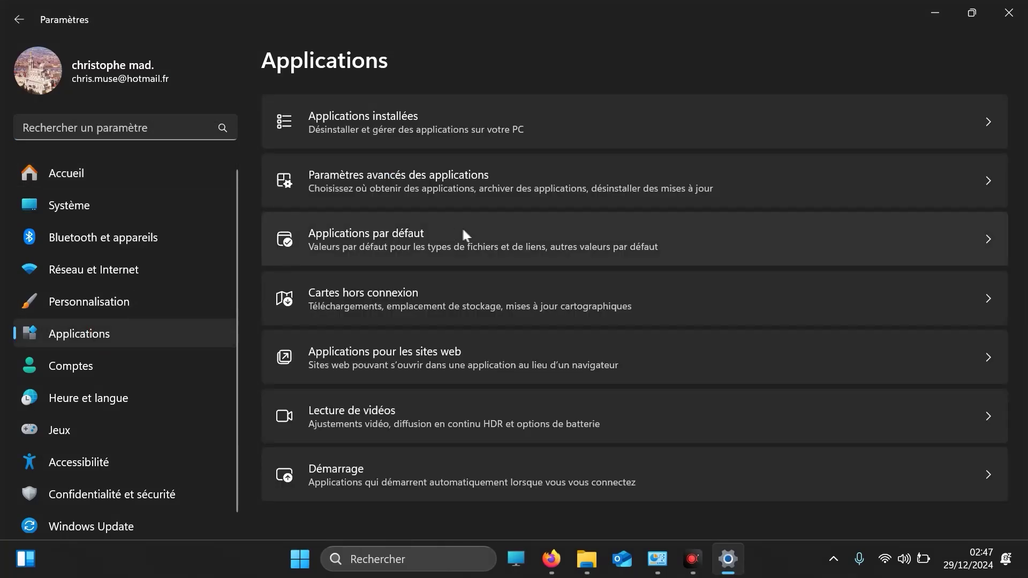
{"action": "left_click", "coordinate": [992, 126]}
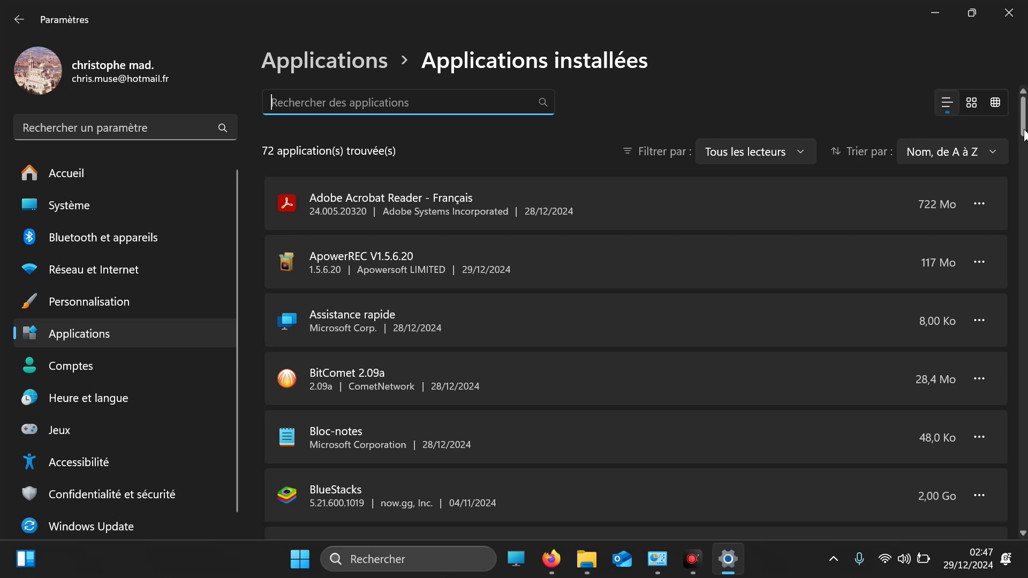
Set the background execution permission of Microsoft 365 (Office) to Jamais in its advanced options, and leave its page
{"action": "scroll", "coordinate": [1023, 139], "scroll_direction": "down", "scroll_amount": 2}
{"action": "scroll", "coordinate": [636, 310], "scroll_direction": "down", "scroll_amount": 1}
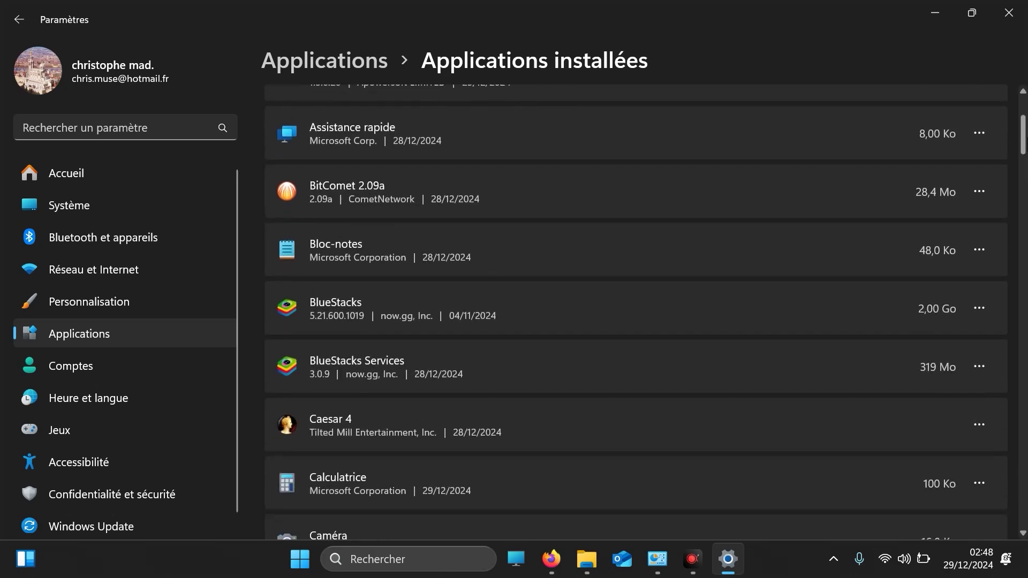
{"action": "scroll", "coordinate": [636, 311], "scroll_direction": "down", "scroll_amount": 18}
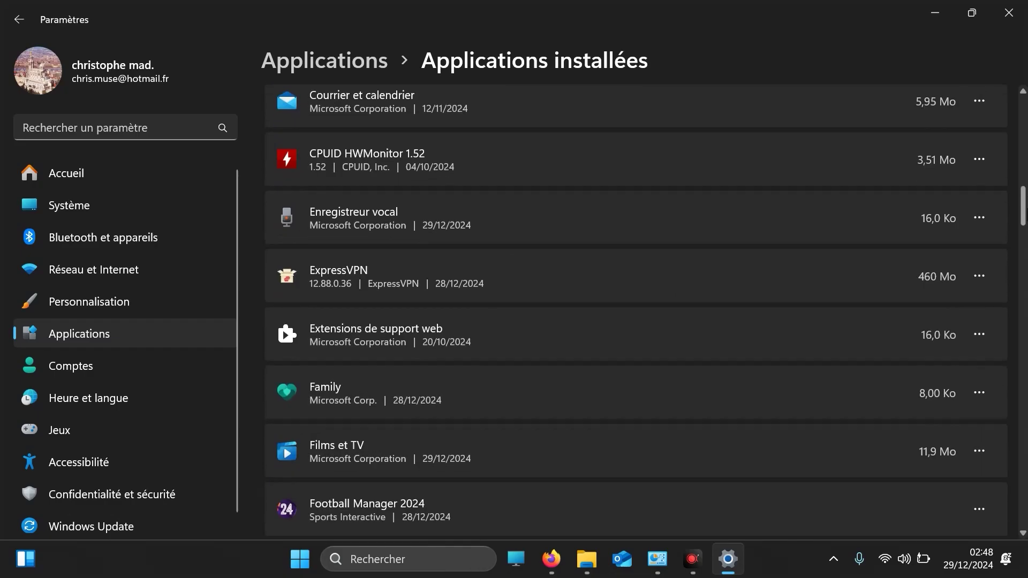
{"action": "scroll", "coordinate": [636, 311], "scroll_direction": "down", "scroll_amount": 7}
{"action": "scroll", "coordinate": [635, 311], "scroll_direction": "up", "scroll_amount": 3}
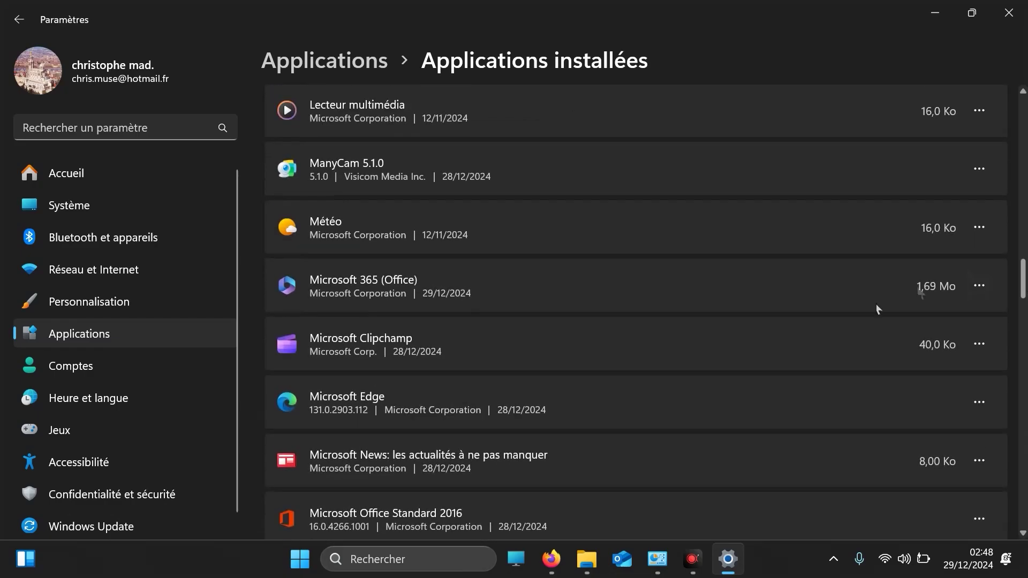
{"action": "left_click", "coordinate": [979, 286]}
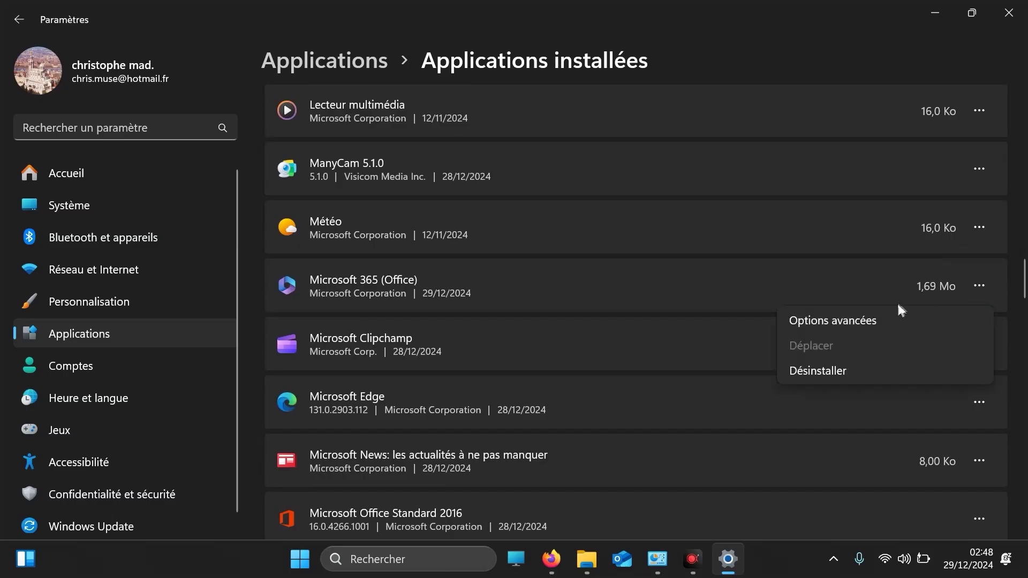
{"action": "left_click", "coordinate": [852, 325]}
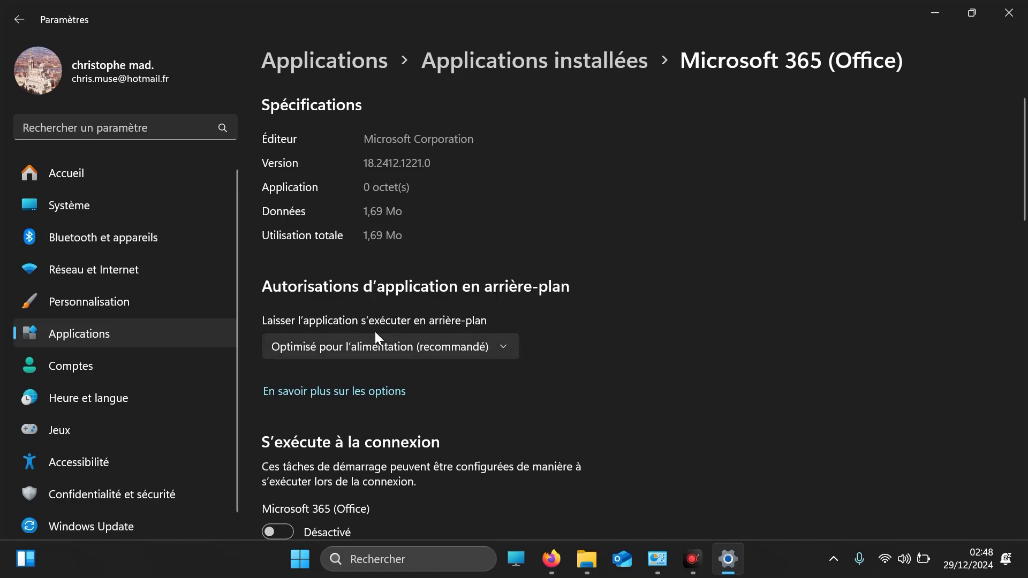
{"action": "left_click", "coordinate": [435, 353]}
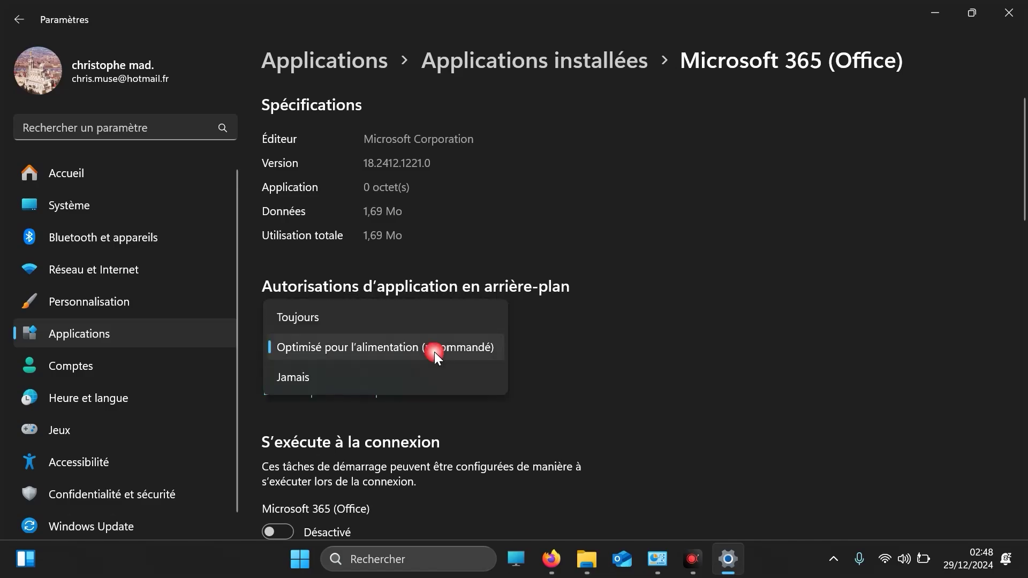
{"action": "left_click", "coordinate": [349, 374]}
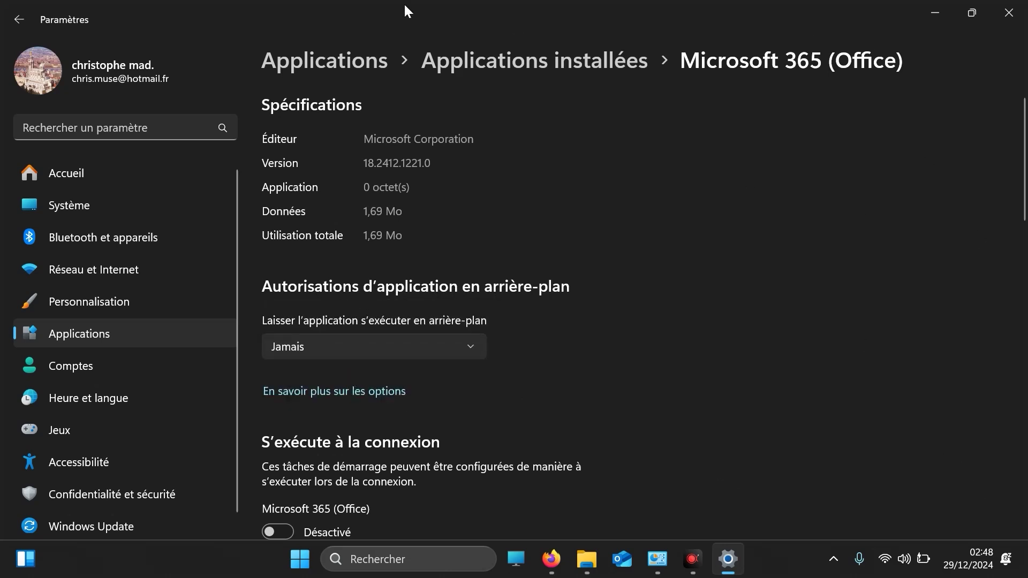
{"action": "left_click", "coordinate": [16, 22]}
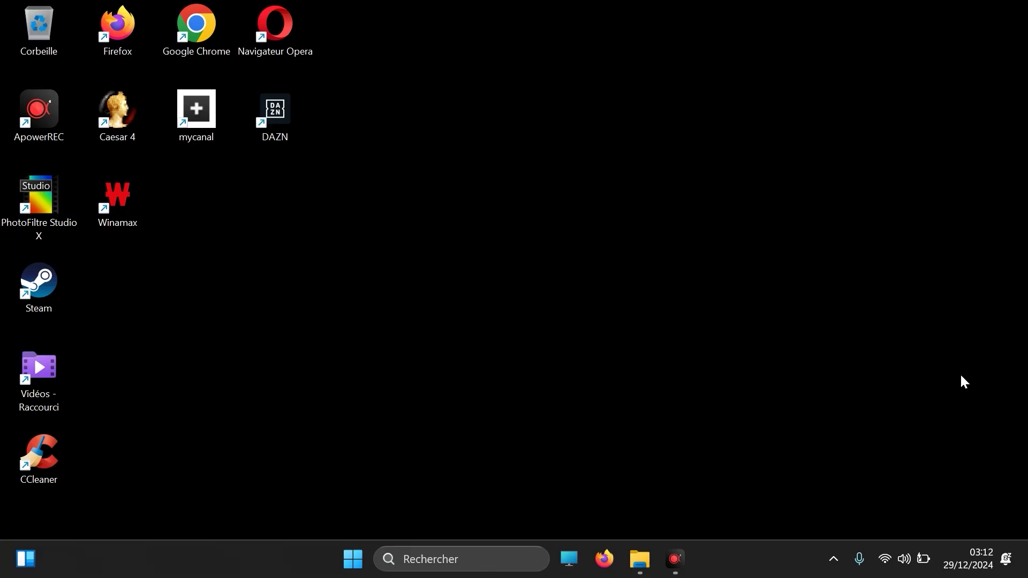
Open the Mode Jeu settings under Jeux in Paramètres and turn off Mode Jeu
{"action": "left_click", "coordinate": [449, 563]}
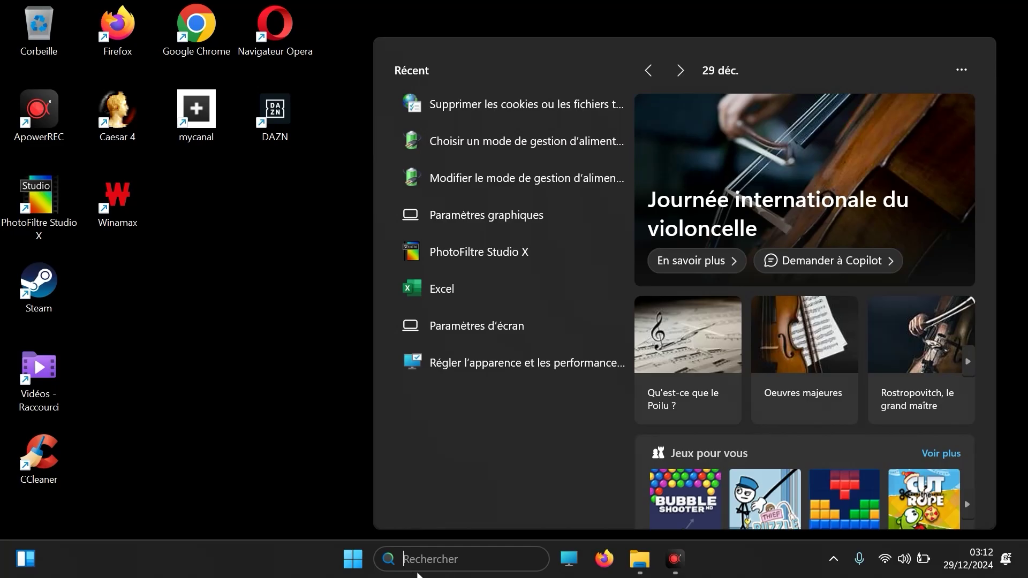
{"action": "right_click", "coordinate": [360, 565]}
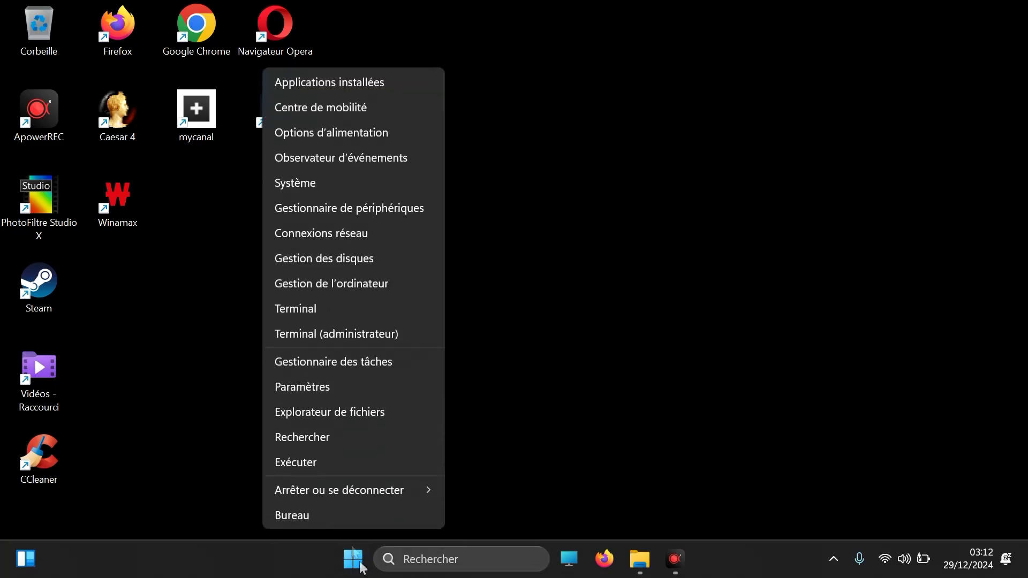
{"action": "left_click", "coordinate": [311, 389]}
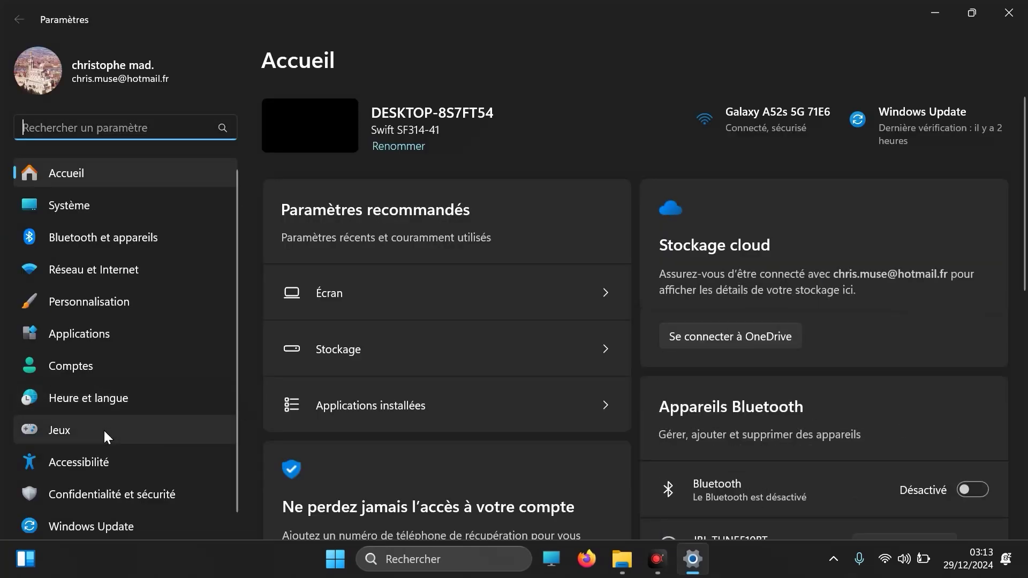
{"action": "left_click", "coordinate": [105, 431]}
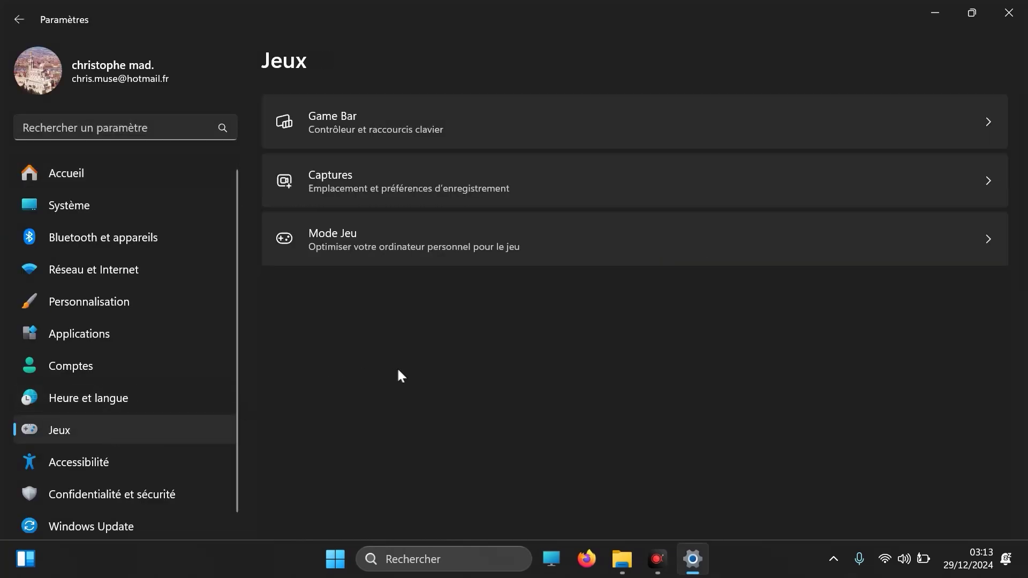
{"action": "left_click", "coordinate": [439, 247]}
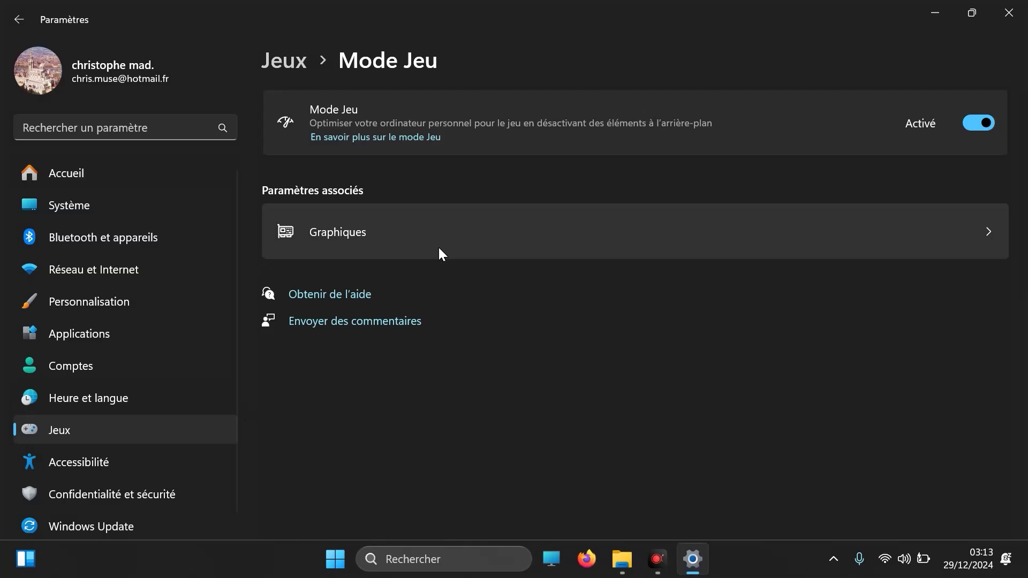
{"action": "left_click", "coordinate": [972, 122]}
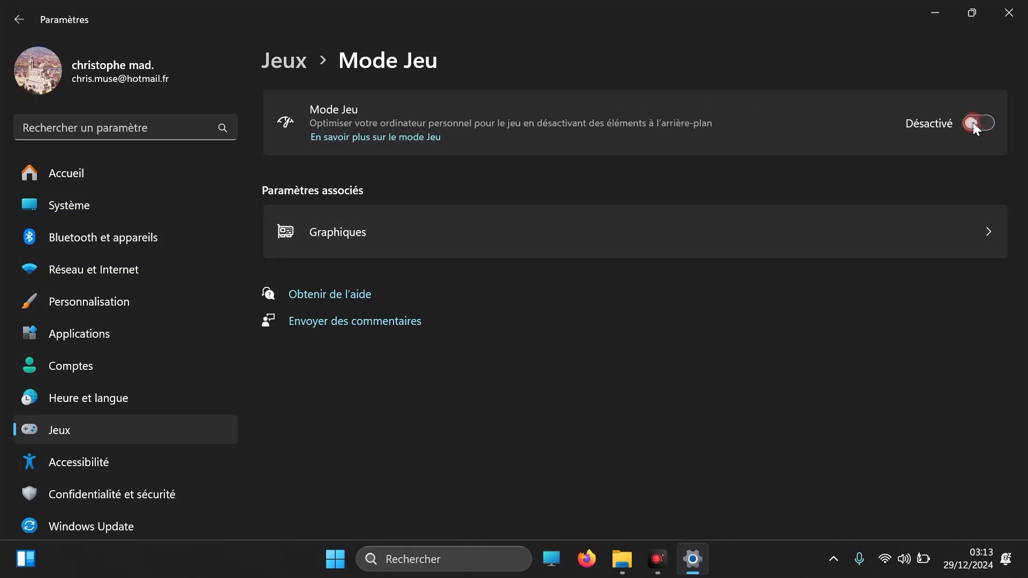